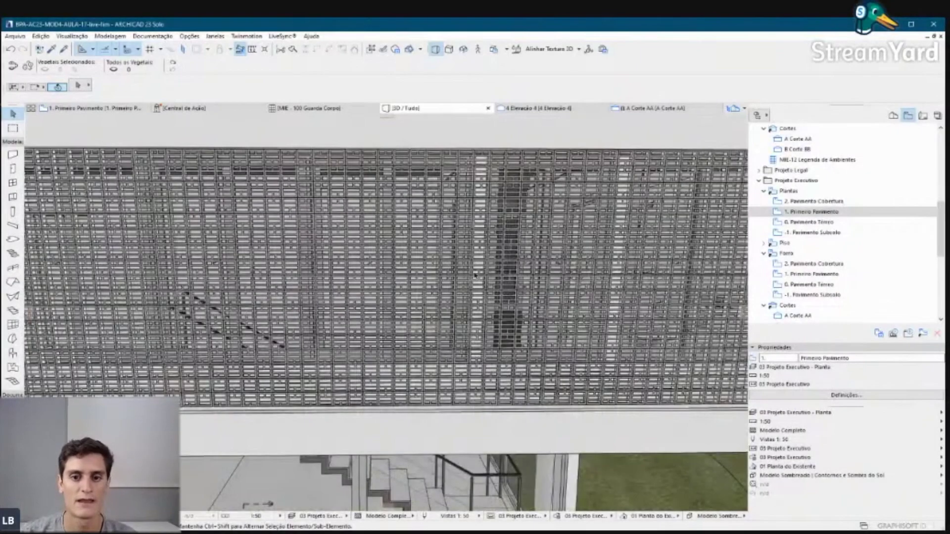
Step: Pick and clear a façade beam, then orbit to view the building and roof from above
{"action": "left_click", "coordinate": [449, 168]}
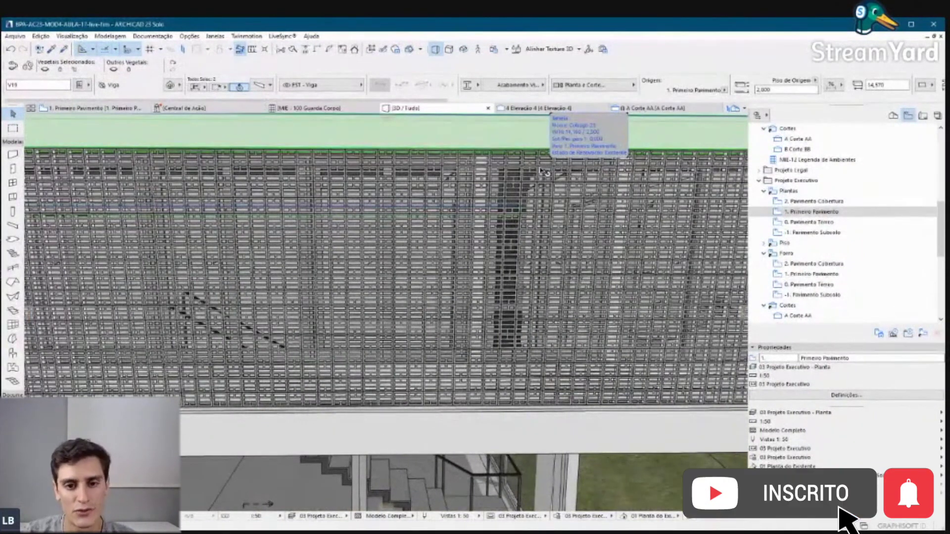
{"action": "scroll", "coordinate": [508, 241], "scroll_direction": "up", "scroll_amount": 5}
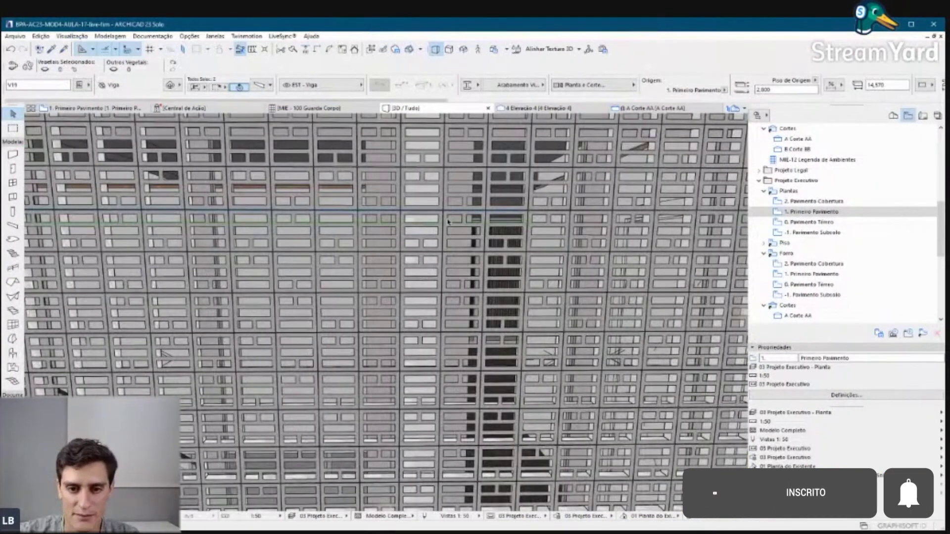
{"action": "scroll", "coordinate": [448, 221], "scroll_direction": "down", "scroll_amount": 5}
{"action": "left_click", "coordinate": [535, 166]}
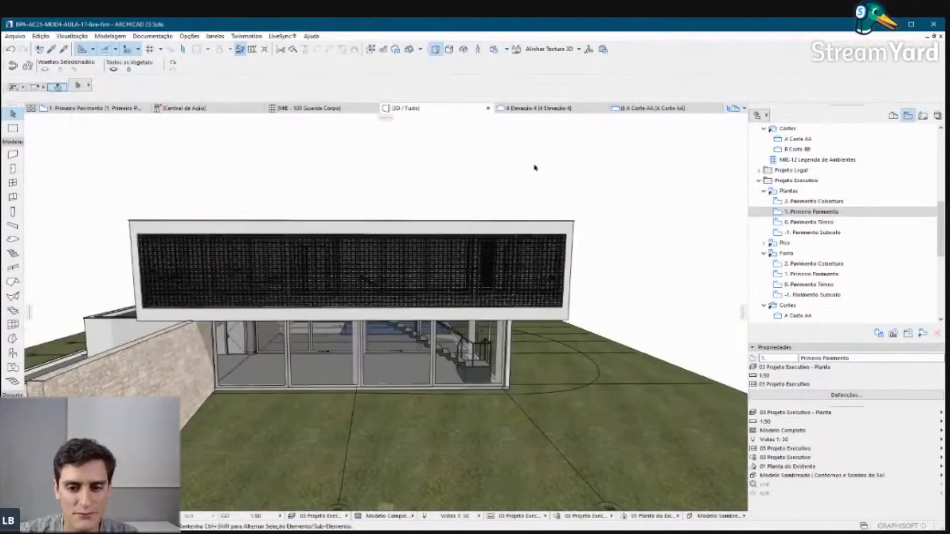
{"action": "mouse_move", "coordinate": [535, 165]}
{"action": "middle_mouse_down", "text": "shift"}
{"action": "mouse_move", "coordinate": [436, 385]}
{"action": "mouse_move", "coordinate": [564, 300]}
{"action": "middle_mouse_up", "text": "shift"}
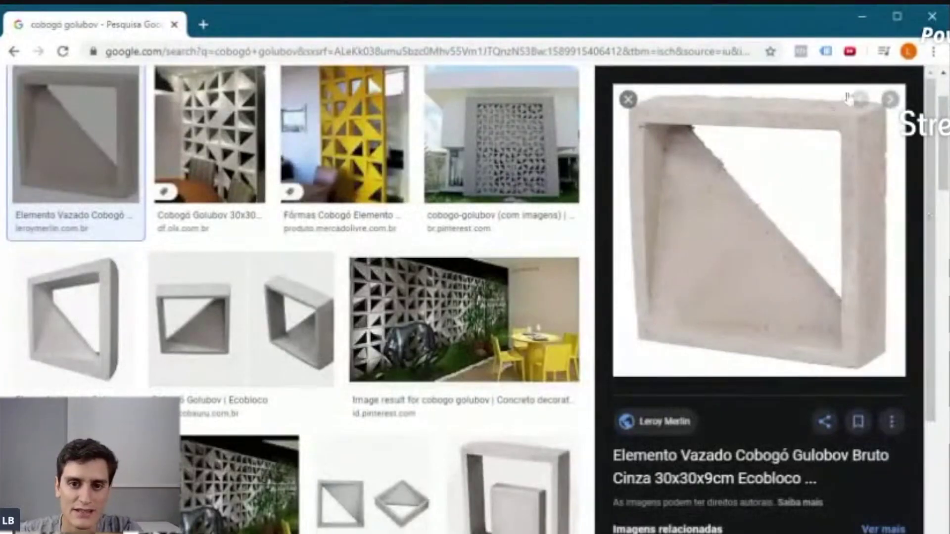
{"action": "scroll", "coordinate": [465, 322], "scroll_direction": "up", "scroll_amount": 2}
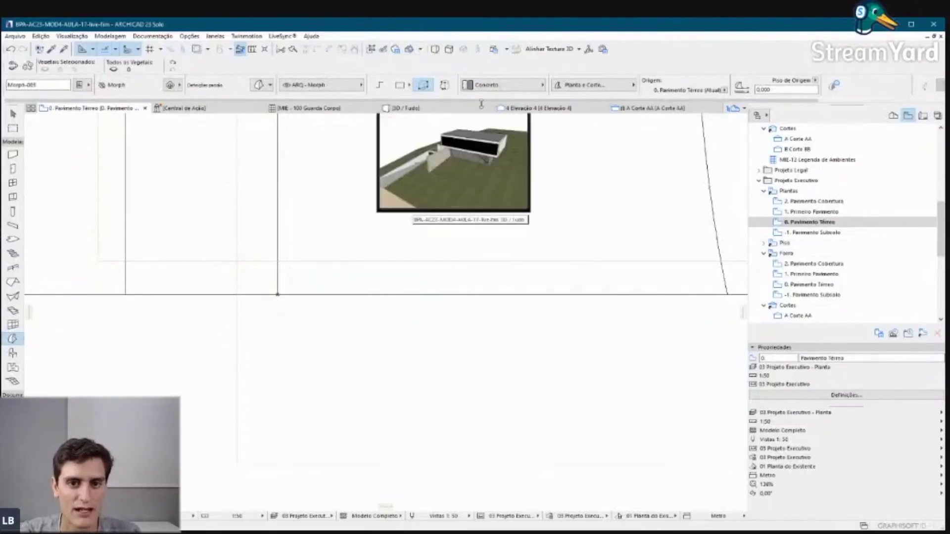
Step: Set the Morph Info Box building material to Concreto
{"action": "left_click", "coordinate": [480, 87]}
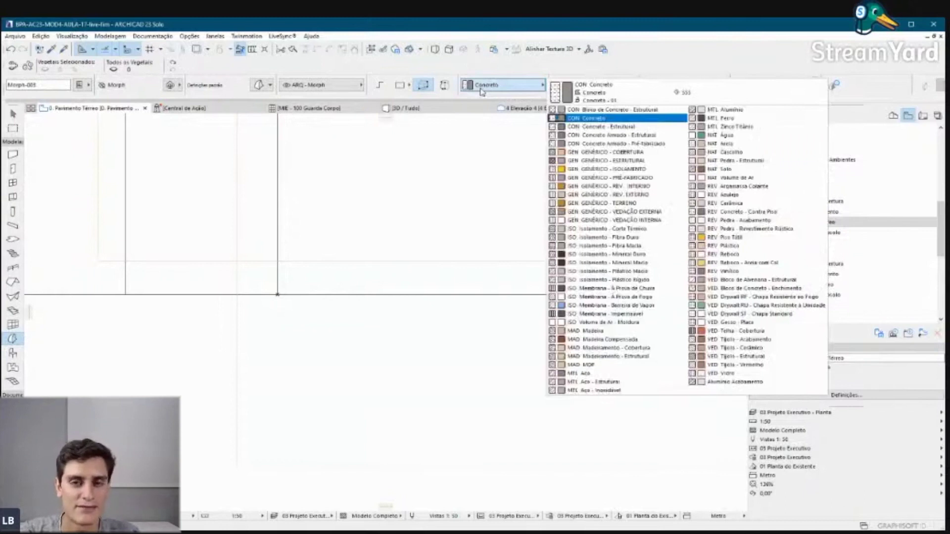
{"action": "left_click", "coordinate": [481, 88]}
{"action": "left_click", "coordinate": [481, 91]}
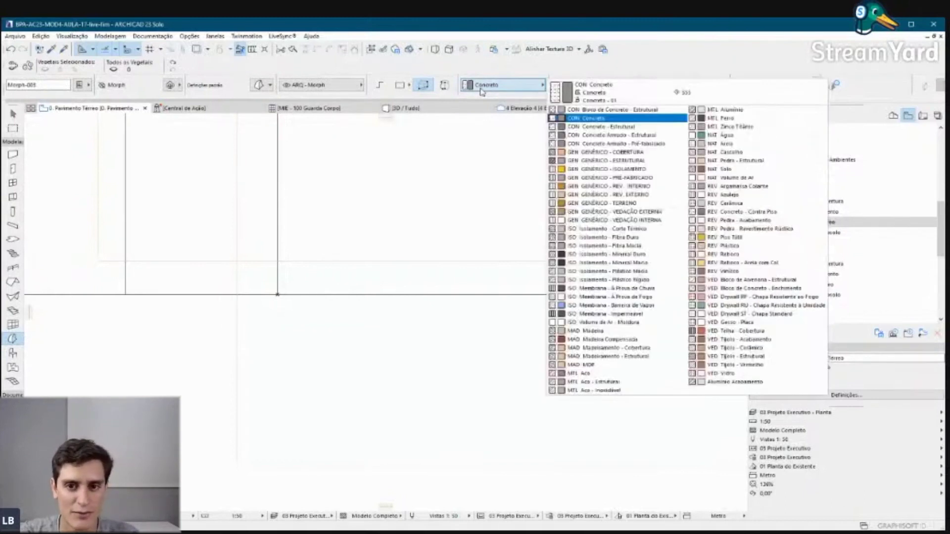
{"action": "left_click", "coordinate": [617, 118]}
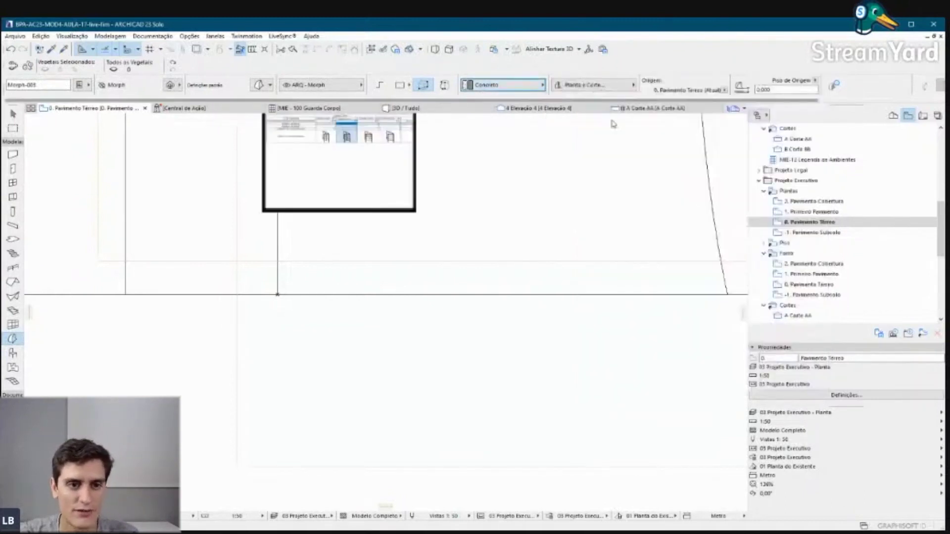
Step: In Morph Default Settings, apply a plain concrete surface override and accept the settings
{"action": "left_click", "coordinate": [258, 86]}
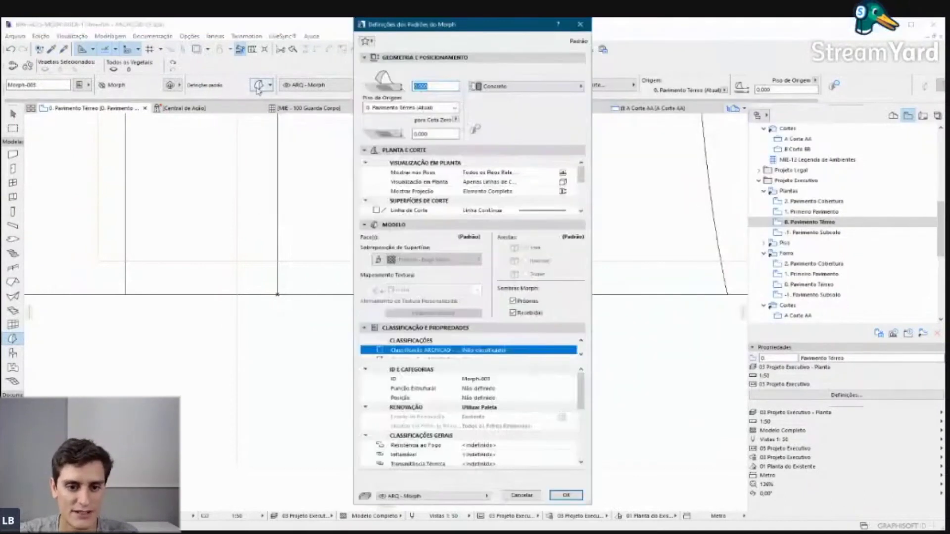
{"action": "left_click", "coordinate": [376, 261]}
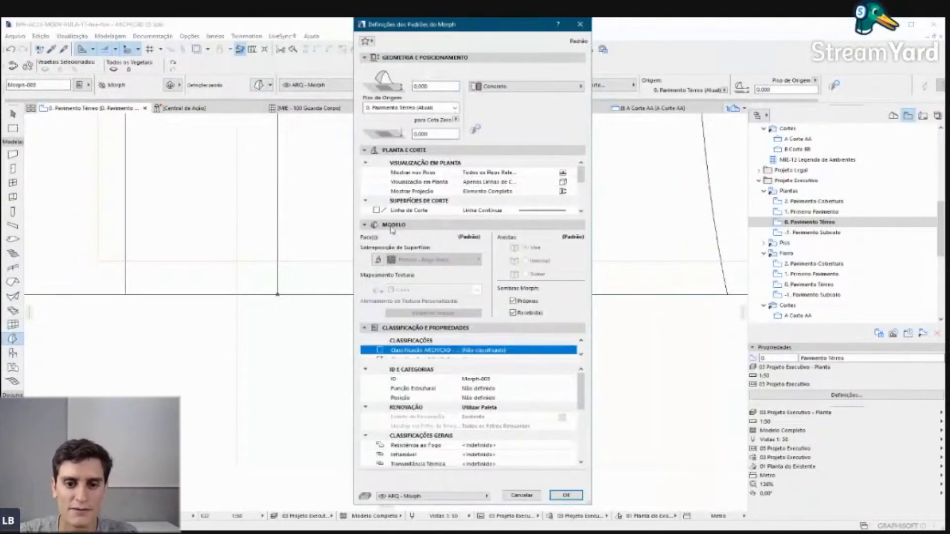
{"action": "left_click", "coordinate": [406, 259]}
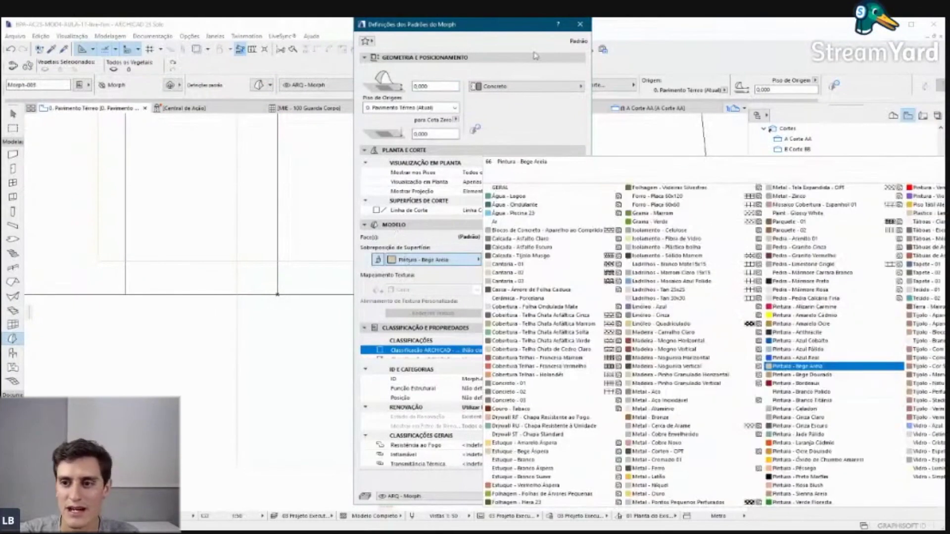
{"action": "left_click", "coordinate": [479, 34]}
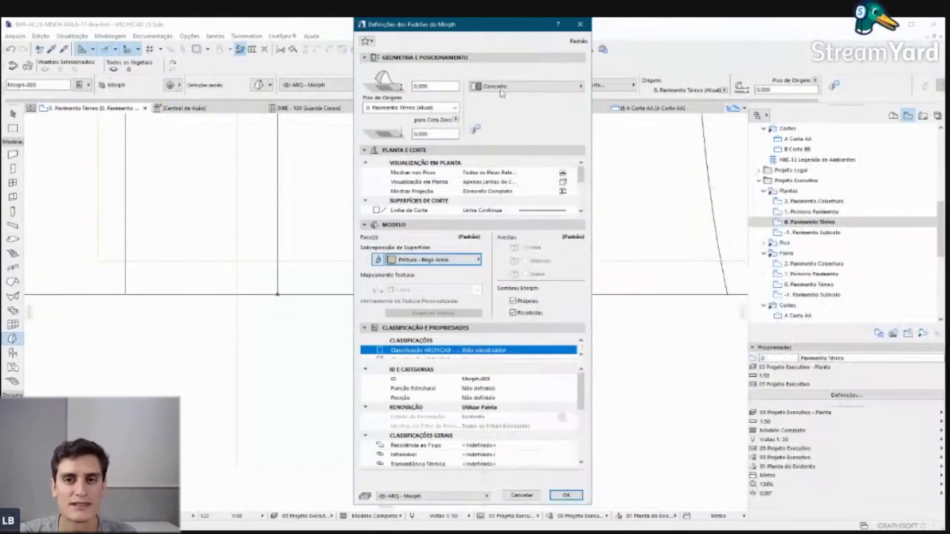
{"action": "left_click", "coordinate": [403, 258]}
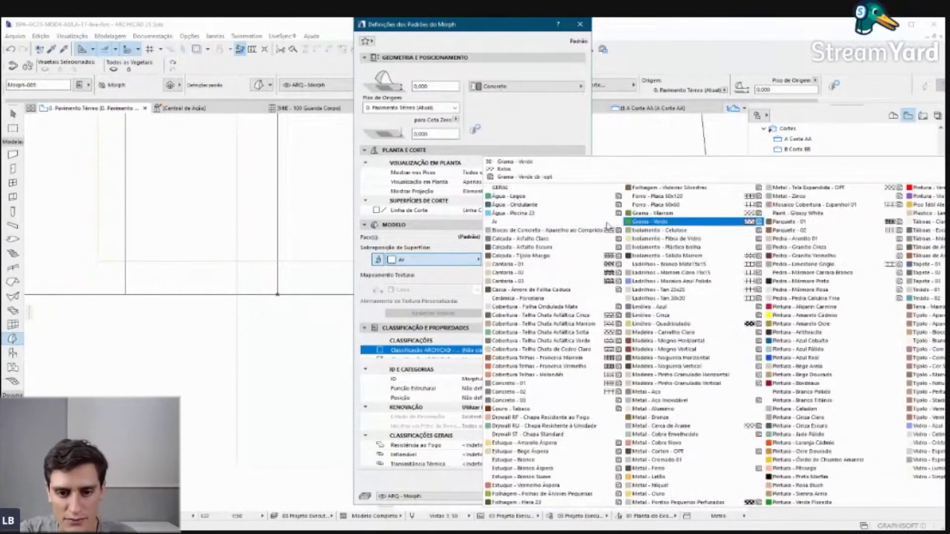
{"action": "left_click", "coordinate": [591, 230]}
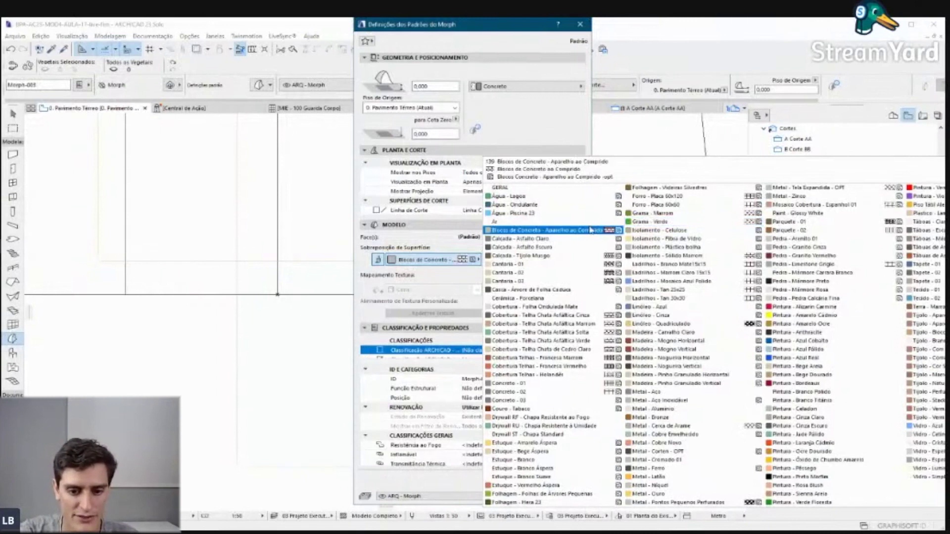
{"action": "left_click", "coordinate": [544, 391]}
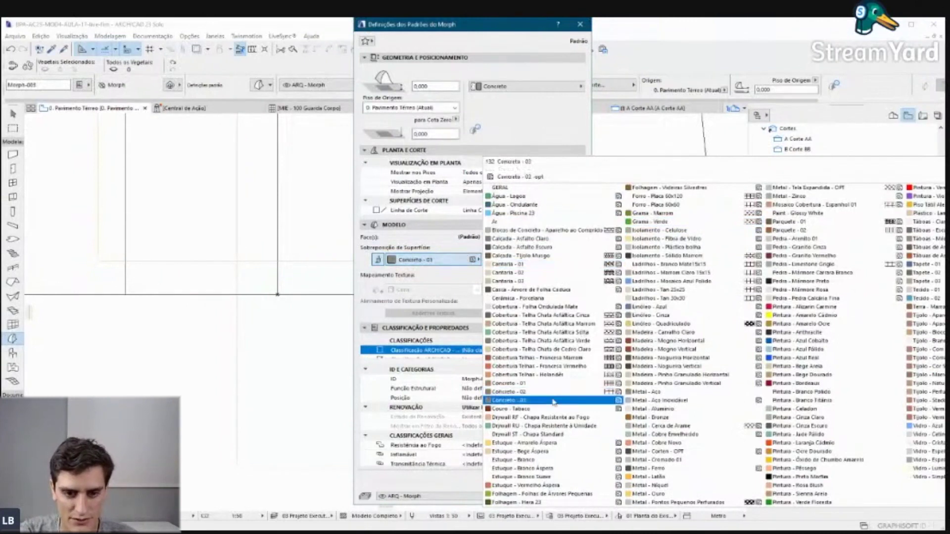
{"action": "left_click", "coordinate": [570, 391]}
{"action": "left_click", "coordinate": [569, 495]}
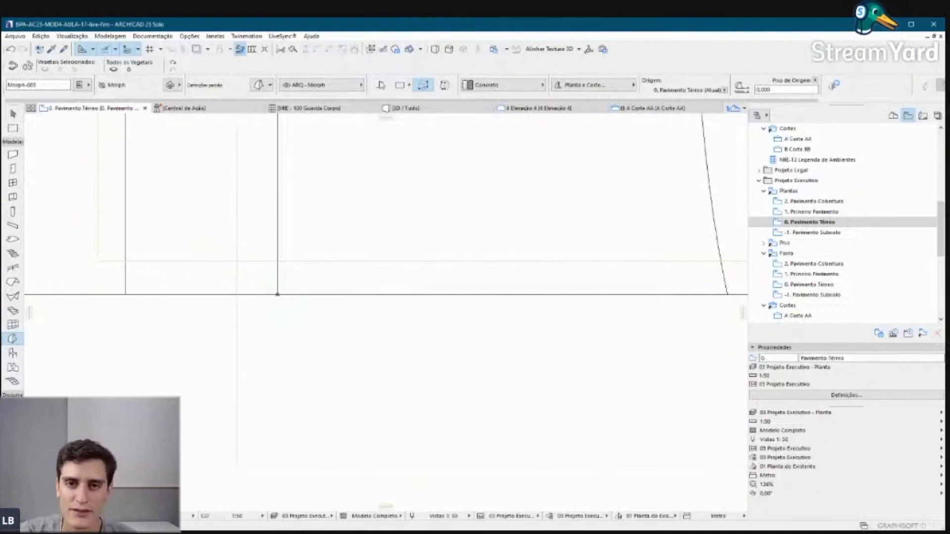
Step: Switch the Morph geometry method to Box and zoom to the placement area
{"action": "left_click", "coordinate": [424, 87]}
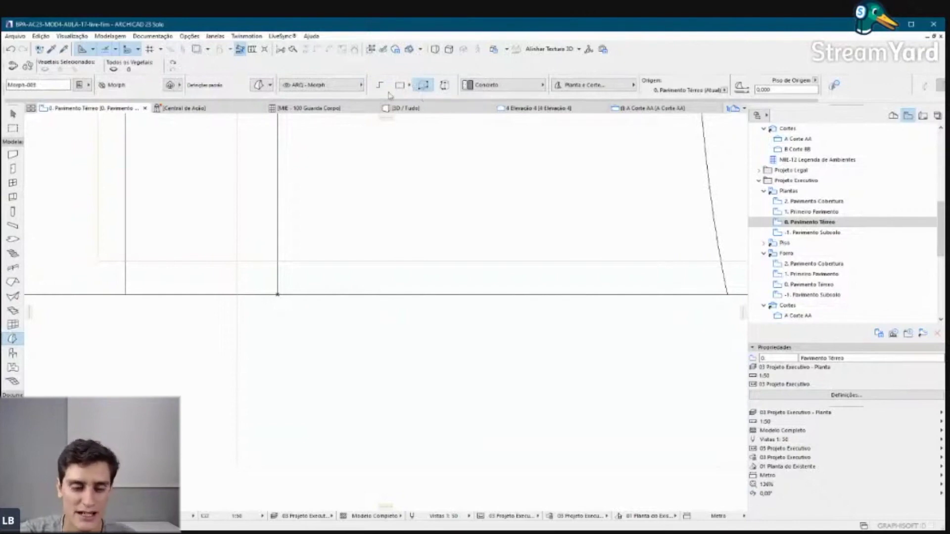
{"action": "scroll", "coordinate": [267, 325], "scroll_direction": "up", "scroll_amount": 1}
{"action": "scroll", "coordinate": [274, 328], "scroll_direction": "up", "scroll_amount": 1}
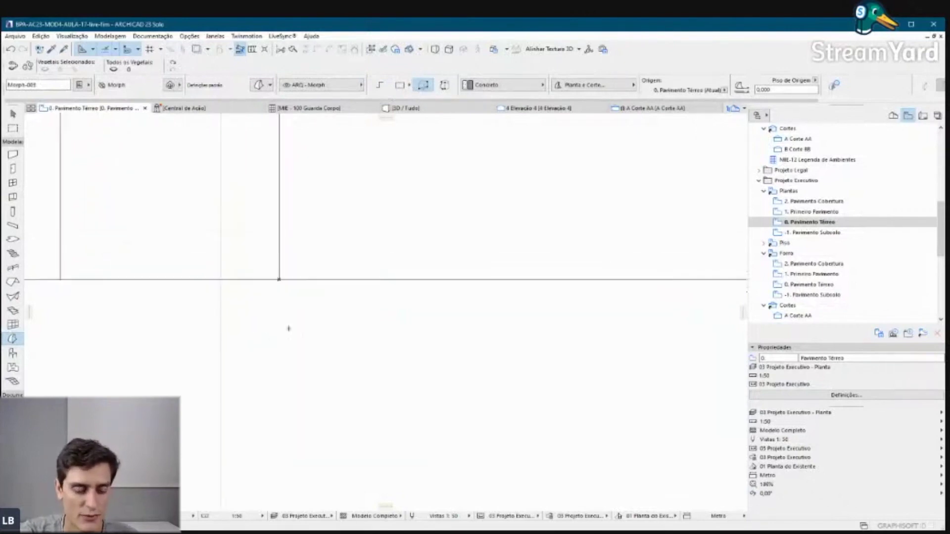
{"action": "scroll", "coordinate": [289, 329], "scroll_direction": "down", "scroll_amount": 3}
{"action": "scroll", "coordinate": [272, 277], "scroll_direction": "down", "scroll_amount": 2}
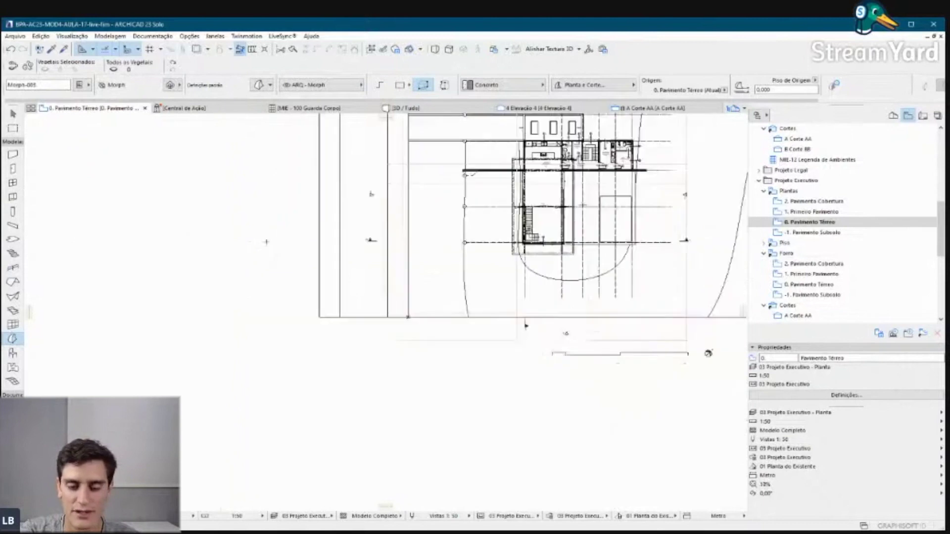
{"action": "scroll", "coordinate": [435, 293], "scroll_direction": "up", "scroll_amount": 2}
{"action": "scroll", "coordinate": [405, 351], "scroll_direction": "up", "scroll_amount": 1}
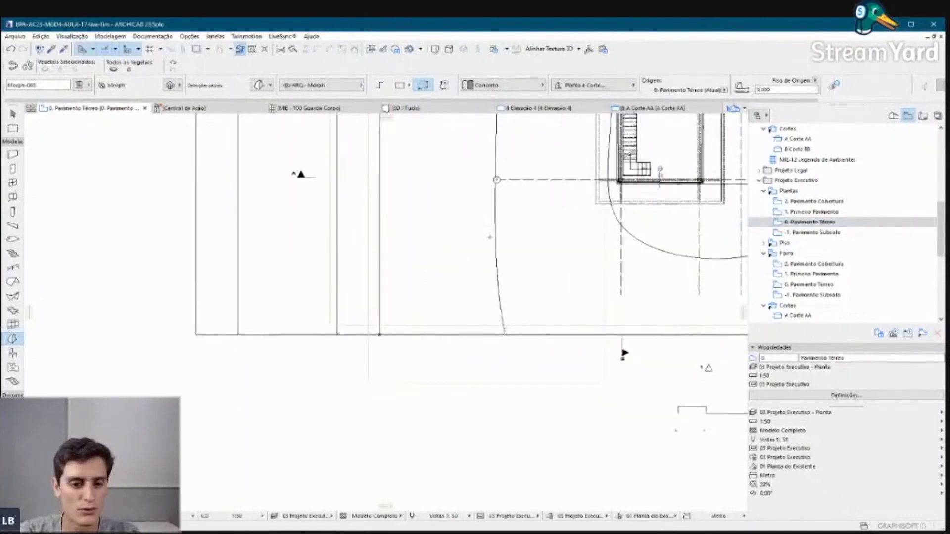
{"action": "scroll", "coordinate": [391, 342], "scroll_direction": "up", "scroll_amount": 4}
{"action": "scroll", "coordinate": [376, 322], "scroll_direction": "up", "scroll_amount": 3}
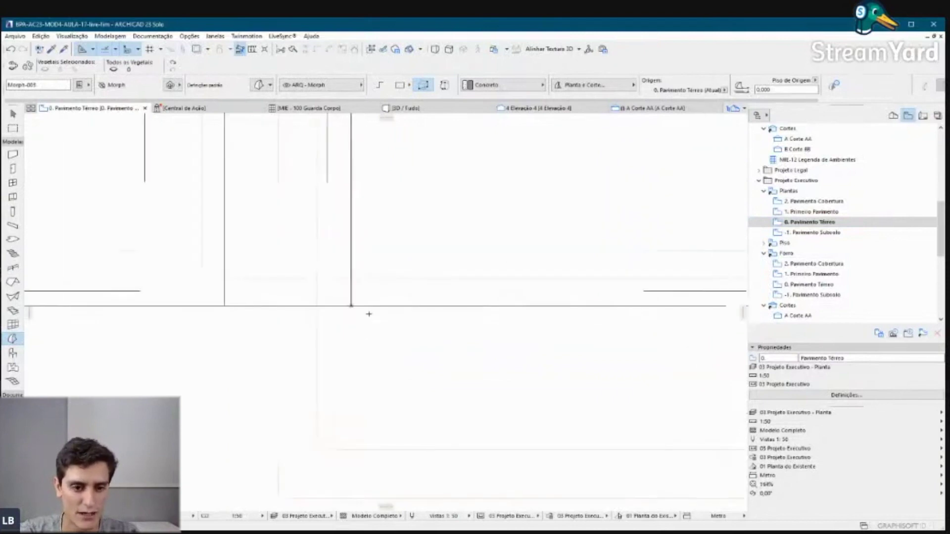
{"action": "scroll", "coordinate": [369, 313], "scroll_direction": "up", "scroll_amount": 2}
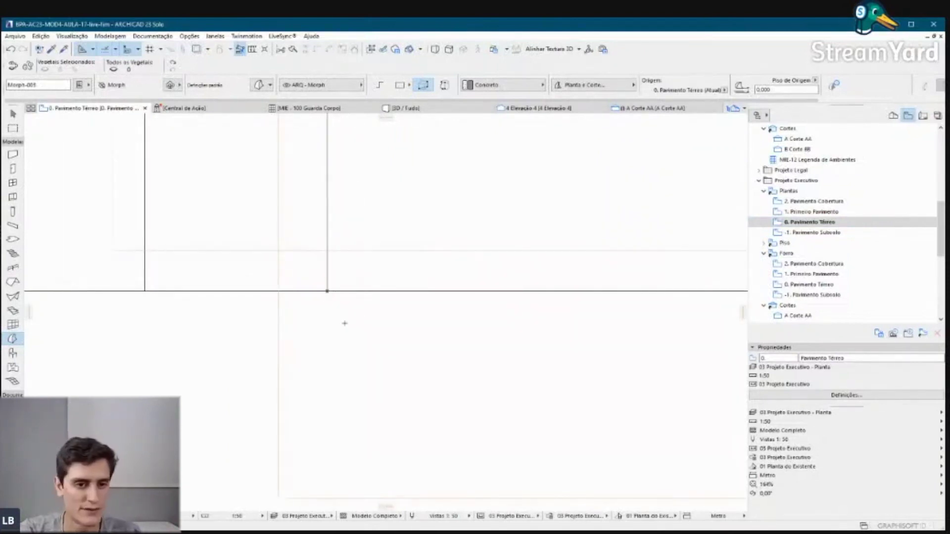
Step: Draw a 3 by 3 box morph, set its extrusion height, and select the new box
{"action": "left_click", "coordinate": [344, 317]}
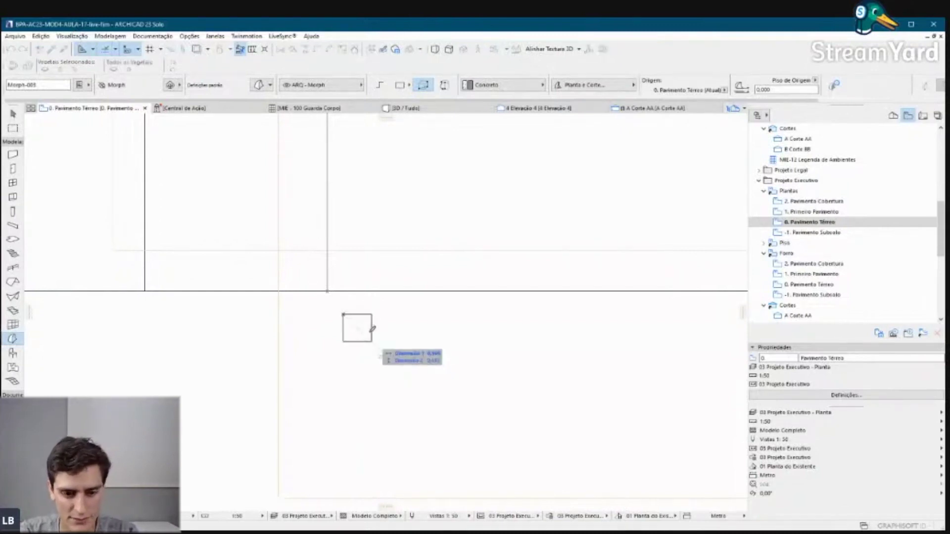
{"action": "type", "text": "3"}
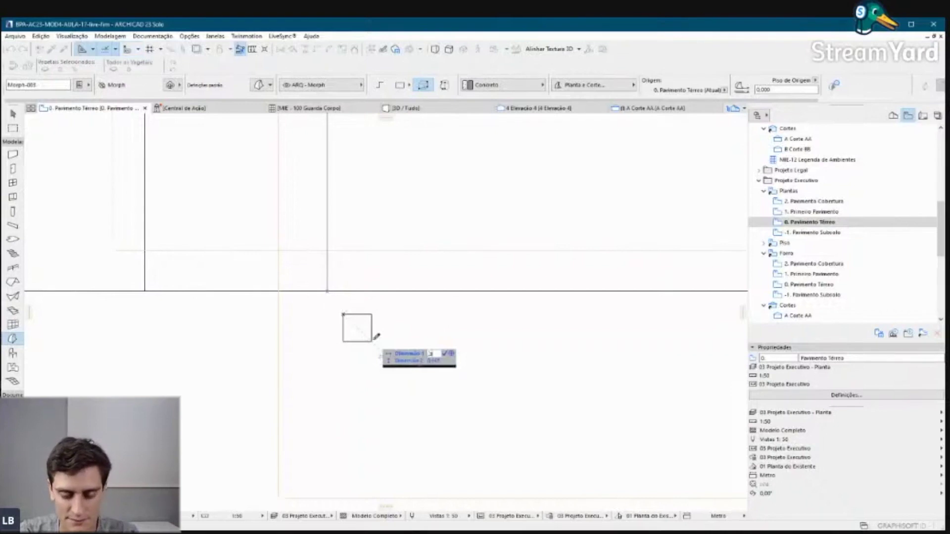
{"action": "key", "text": "Tab"}
{"action": "type", "text": "3"}
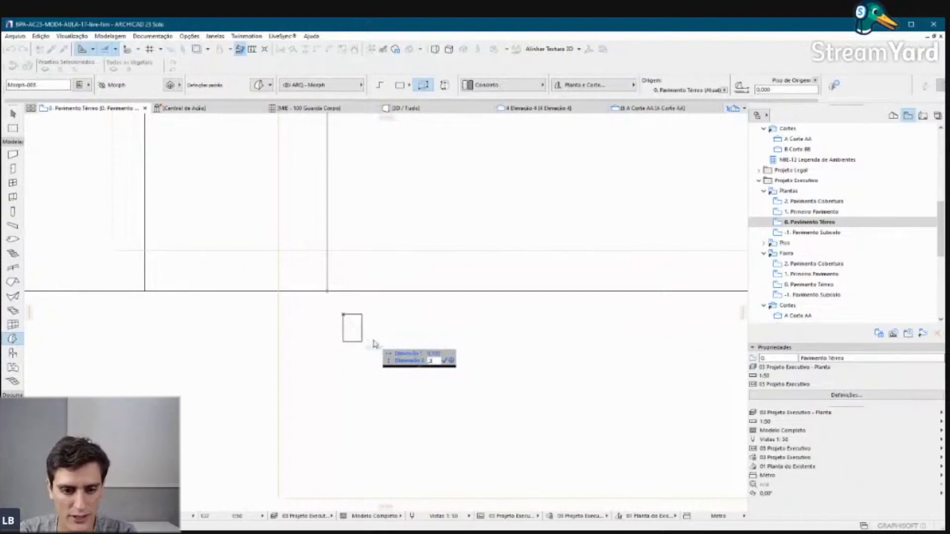
{"action": "key", "text": "Return"}
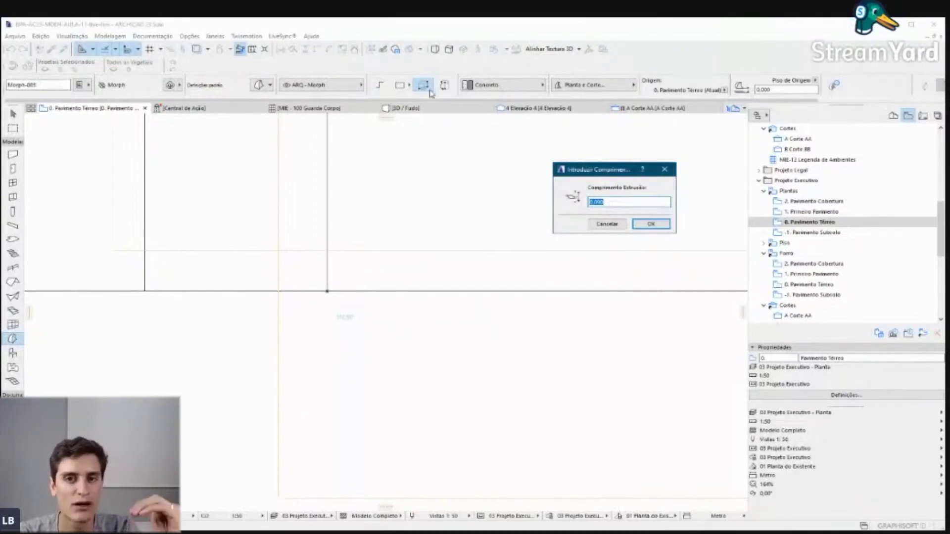
{"action": "left_click", "coordinate": [613, 204]}
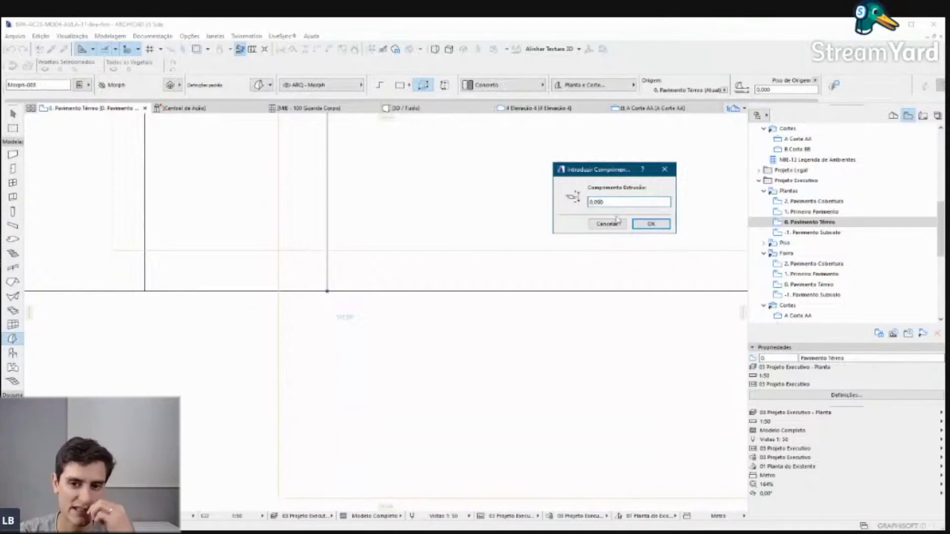
{"action": "left_click", "coordinate": [653, 224]}
{"action": "scroll", "coordinate": [327, 314], "scroll_direction": "up", "scroll_amount": 4}
{"action": "left_click", "coordinate": [375, 335]}
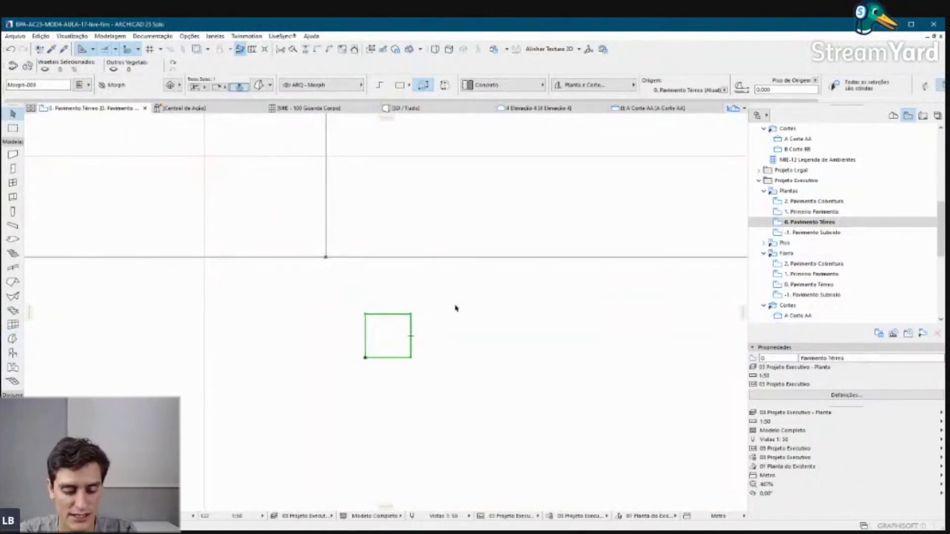
Step: Show the selected box alone in 3D with F5 and zoom in on it
{"action": "key", "text": "F5"}
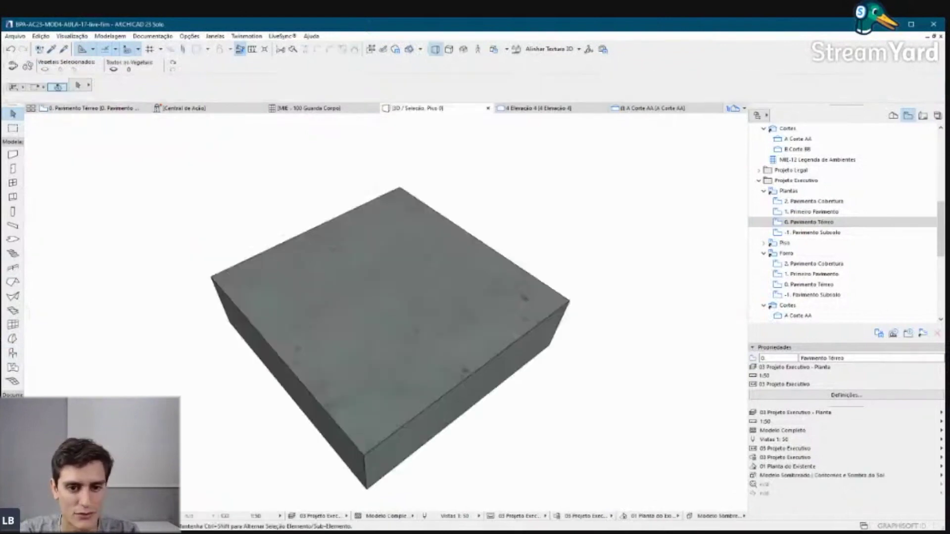
{"action": "scroll", "coordinate": [434, 275], "scroll_direction": "down", "scroll_amount": 5}
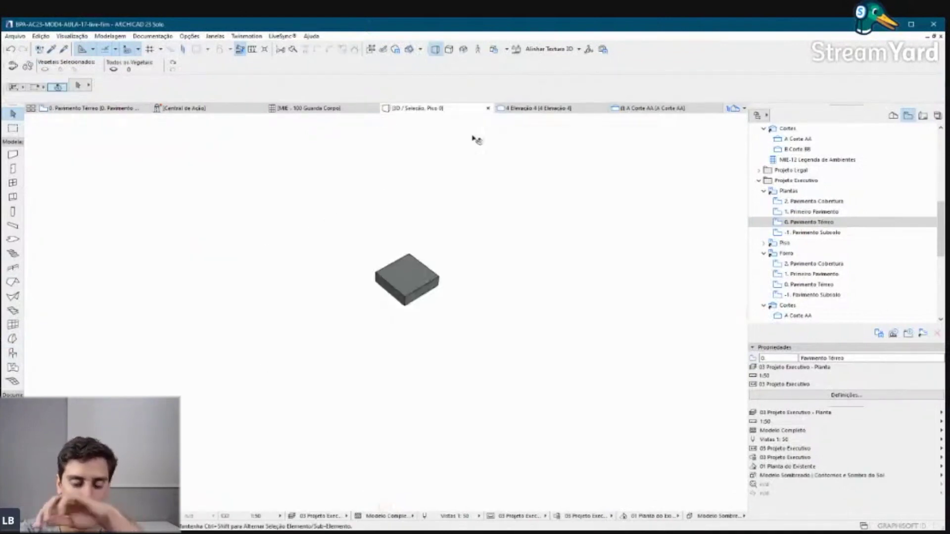
{"action": "scroll", "coordinate": [428, 225], "scroll_direction": "up", "scroll_amount": 2}
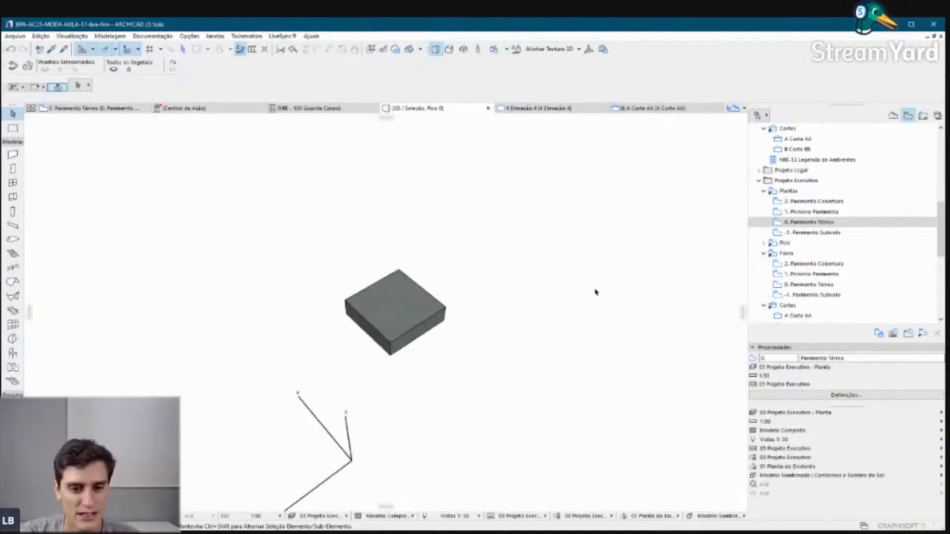
{"action": "left_click", "coordinate": [398, 312]}
{"action": "scroll", "coordinate": [398, 314], "scroll_direction": "up", "scroll_amount": 1}
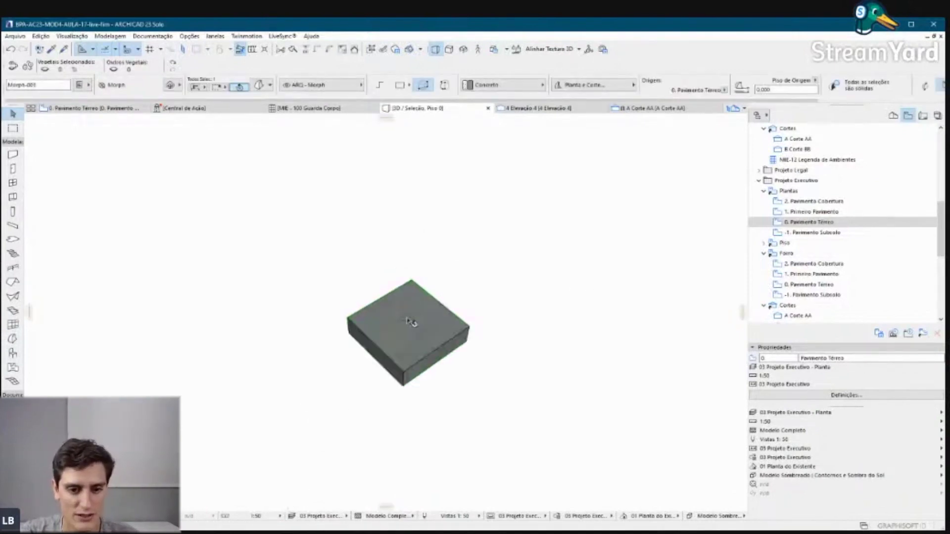
{"action": "scroll", "coordinate": [411, 321], "scroll_direction": "up", "scroll_amount": 2}
{"action": "scroll", "coordinate": [410, 321], "scroll_direction": "up", "scroll_amount": 1}
{"action": "scroll", "coordinate": [411, 321], "scroll_direction": "up", "scroll_amount": 1}
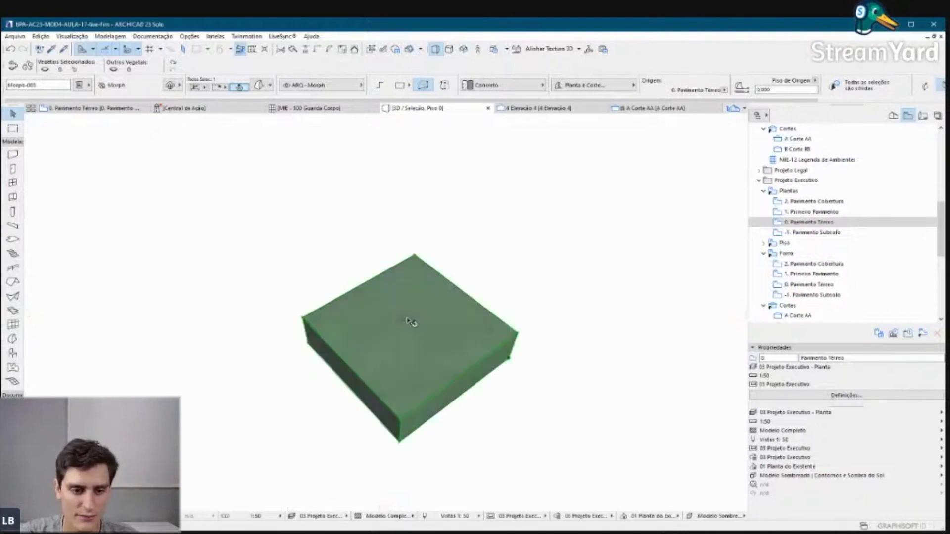
{"action": "mouse_move", "coordinate": [13, 113]}
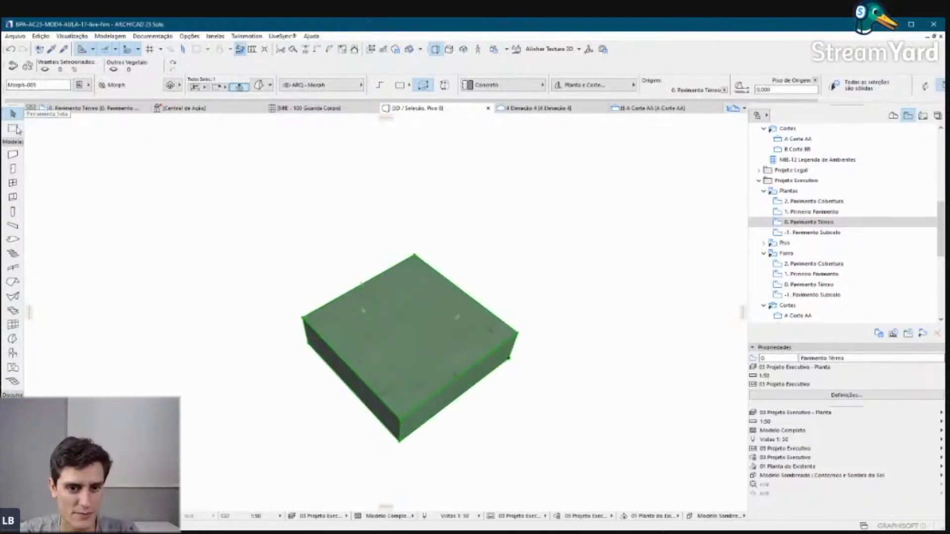
Step: Set the Info Box selection method to whole elements and select the concrete box
{"action": "left_click", "coordinate": [333, 245]}
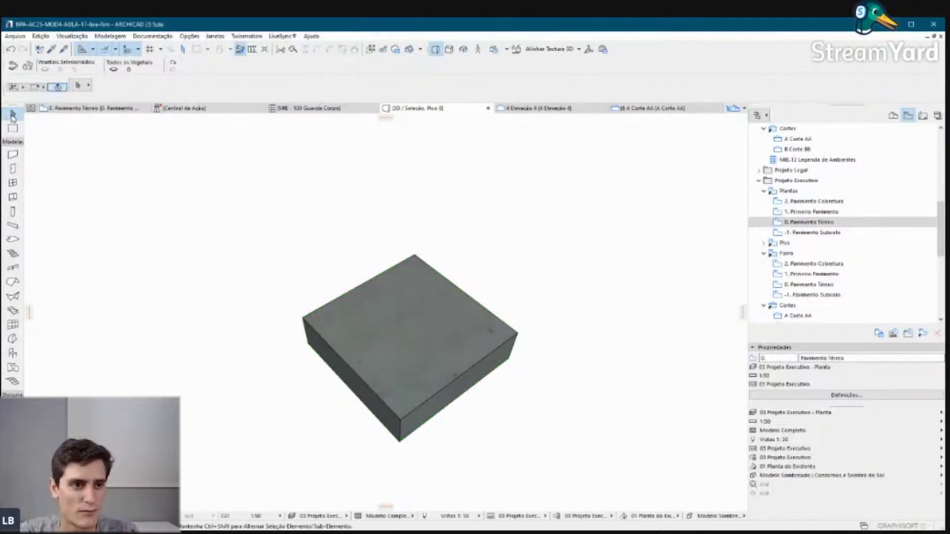
{"action": "left_click", "coordinate": [85, 85]}
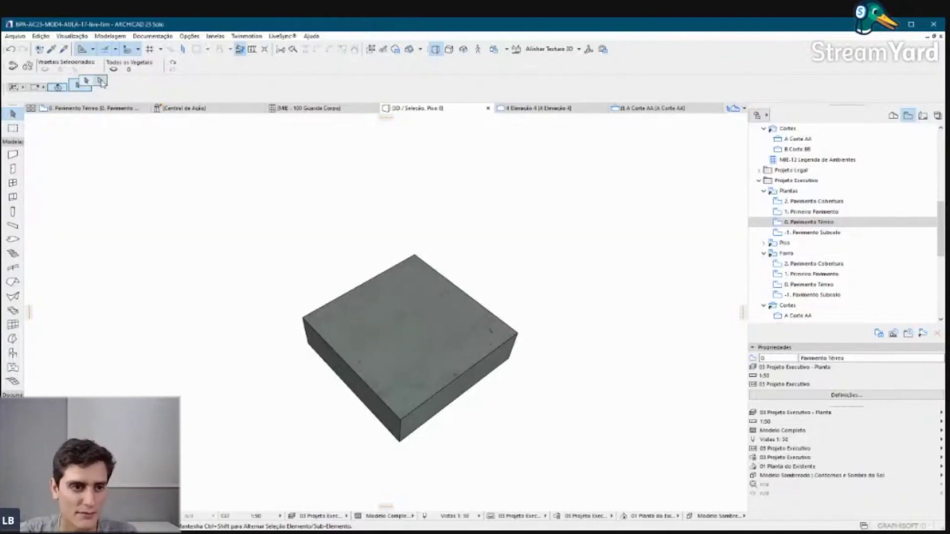
{"action": "left_click", "coordinate": [102, 82]}
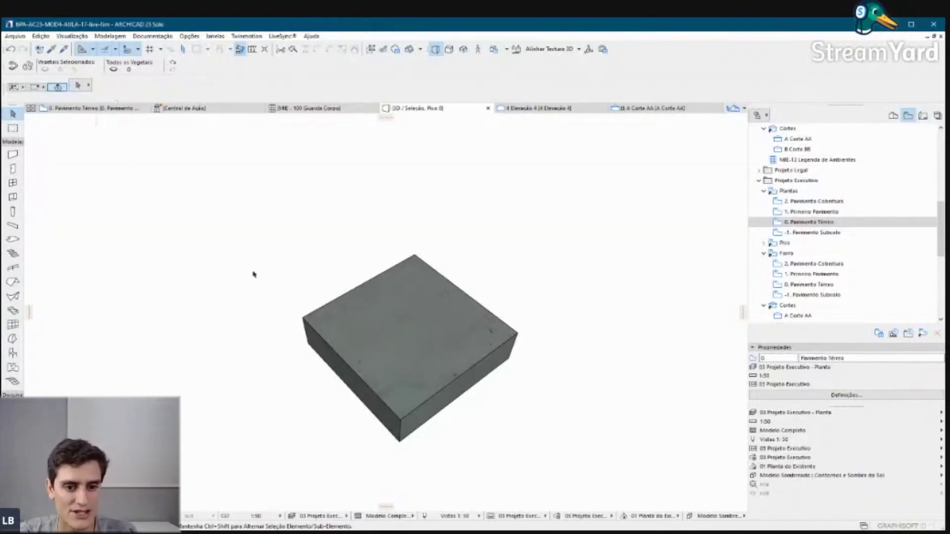
{"action": "left_click", "coordinate": [382, 316]}
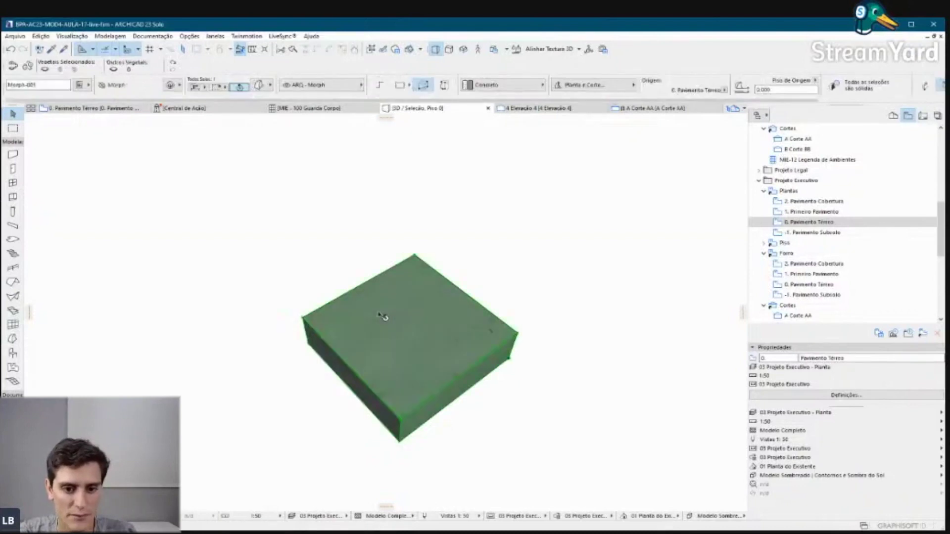
Step: Switch to face selection and pick the box's top face from a lower angle
{"action": "left_click", "coordinate": [470, 257]}
{"action": "left_click", "coordinate": [395, 320]}
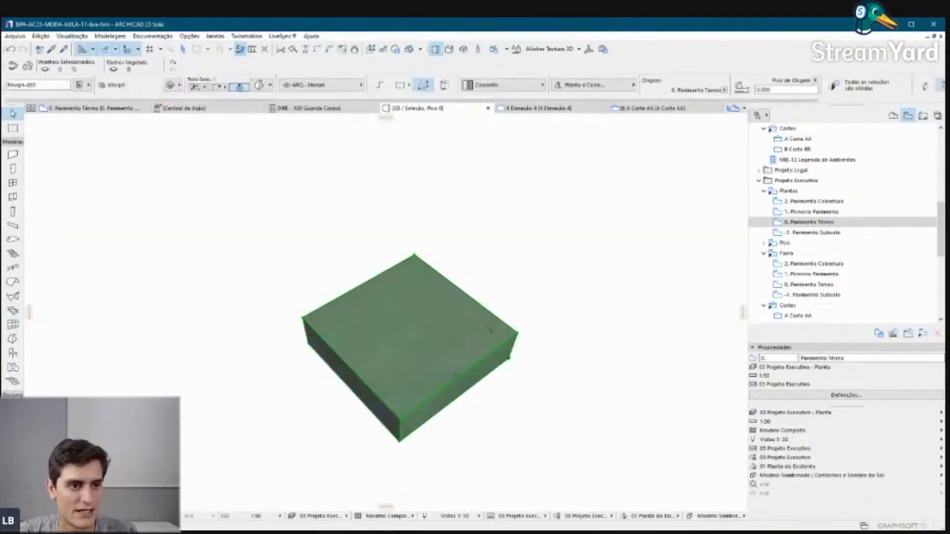
{"action": "left_click", "coordinate": [76, 123]}
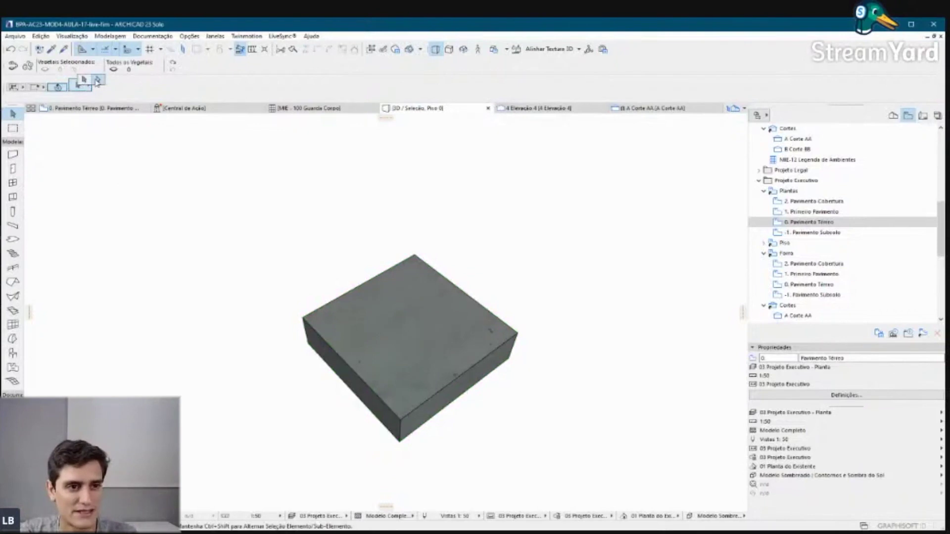
{"action": "left_click", "coordinate": [97, 81]}
{"action": "left_click", "coordinate": [403, 337]}
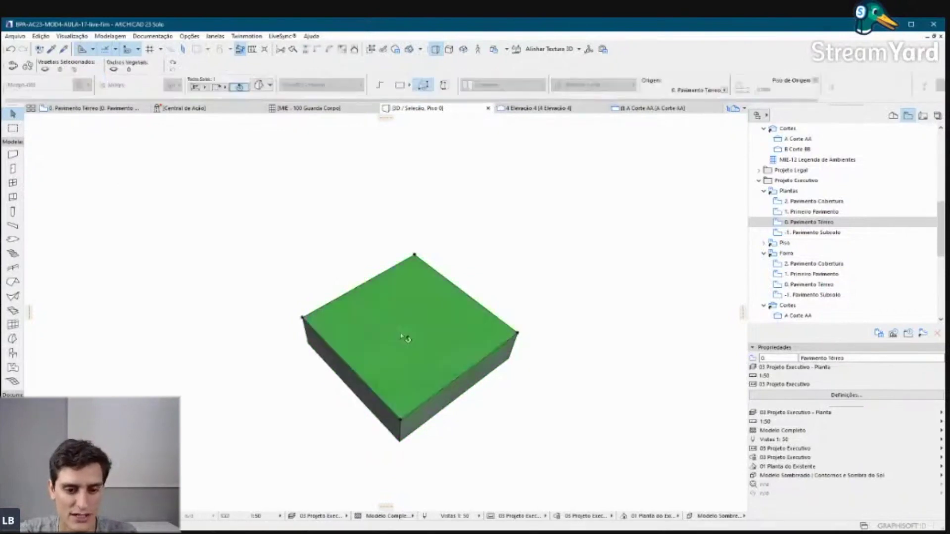
{"action": "left_click", "coordinate": [372, 408]}
{"action": "middle_click_drag", "start_coordinate": [371, 408], "coordinate": [378, 382], "text": "shift"}
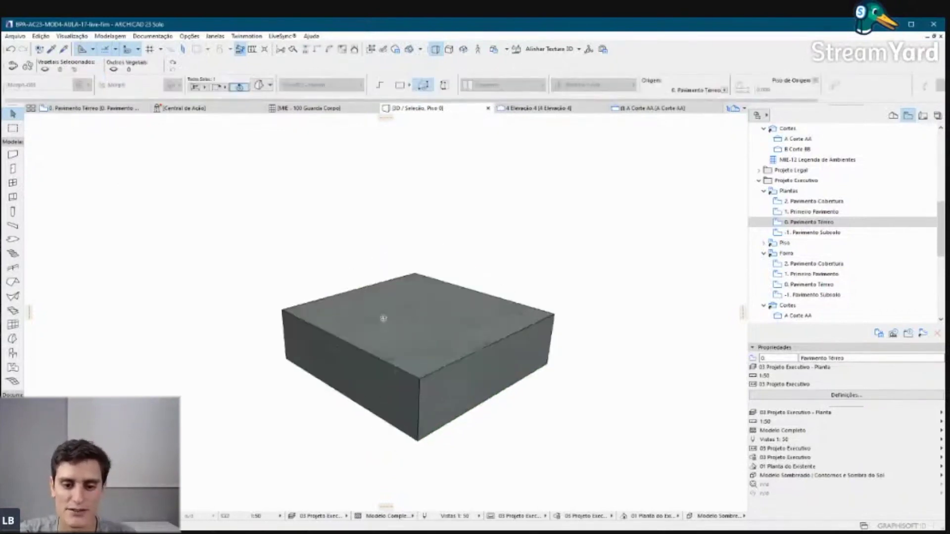
{"action": "left_click", "coordinate": [370, 331]}
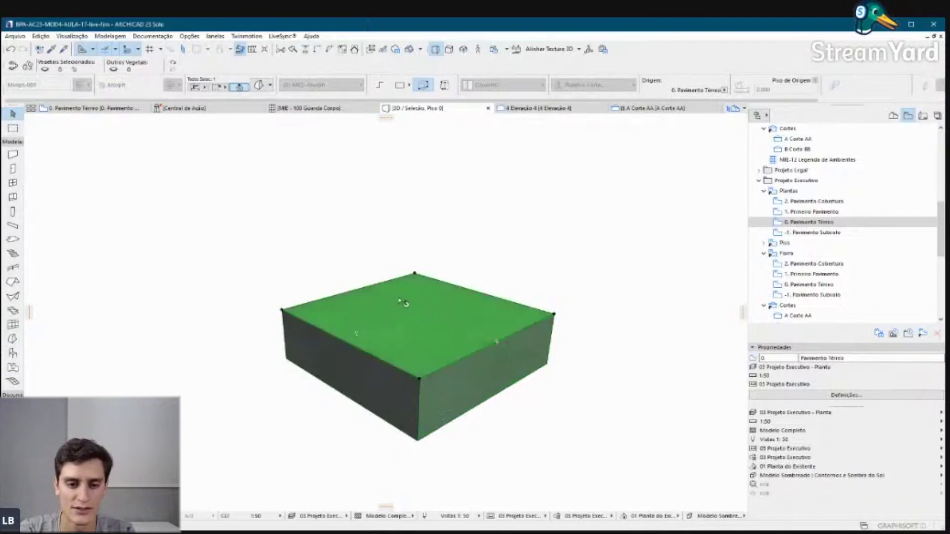
Step: Cancel the face selection and pick the whole concrete box again
{"action": "middle_click_drag", "start_coordinate": [402, 298], "coordinate": [383, 282], "text": "shift"}
{"action": "key", "text": "Escape"}
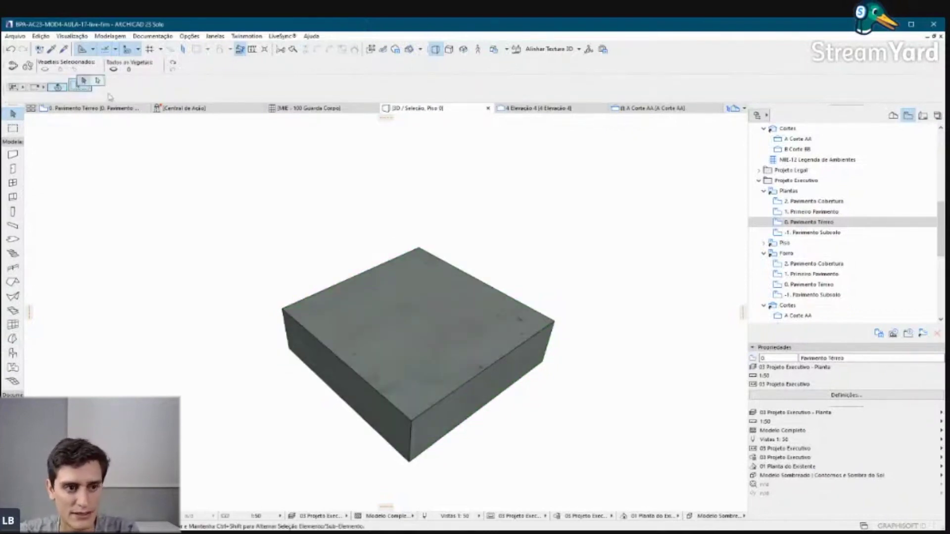
{"action": "left_click", "coordinate": [86, 84]}
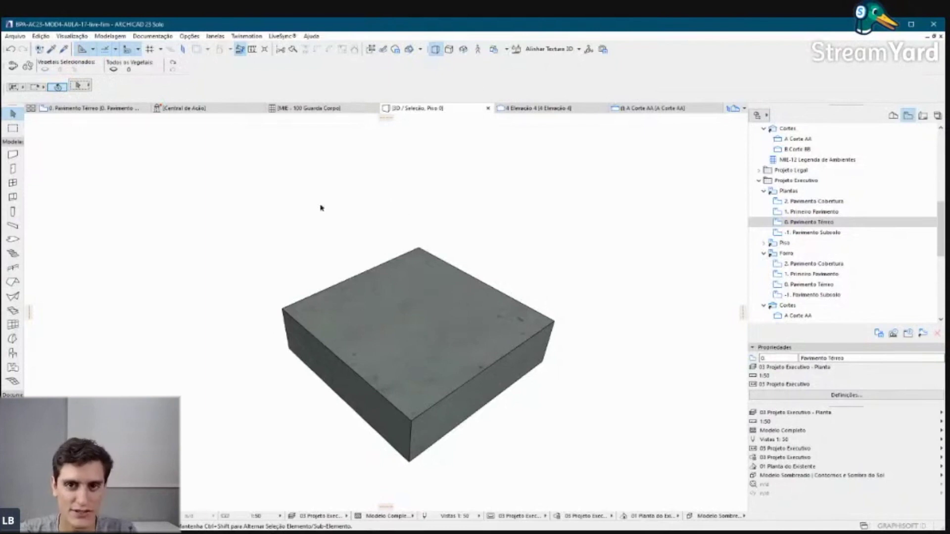
{"action": "left_click", "coordinate": [391, 322]}
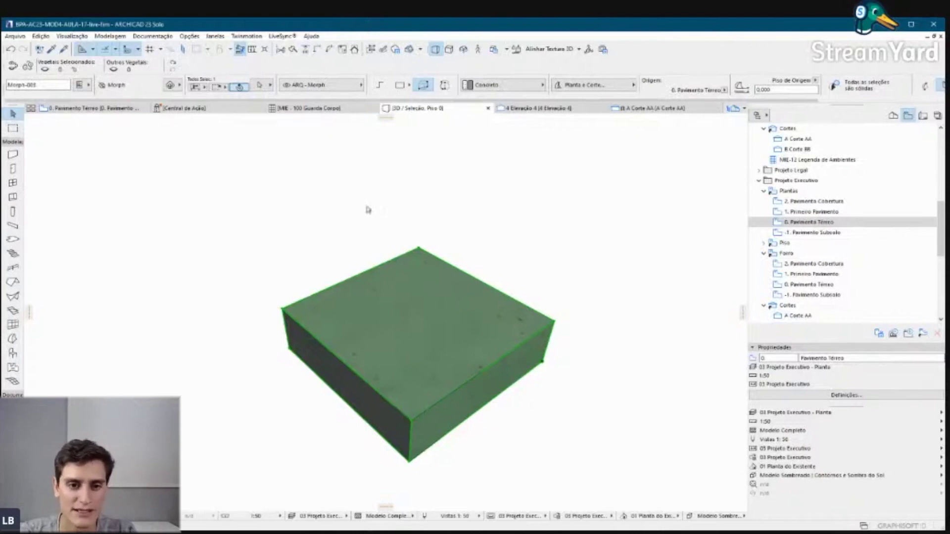
Step: Pick the box's top face, undo an accidental move, and choose Offset to inset it
{"action": "left_click", "coordinate": [429, 303]}
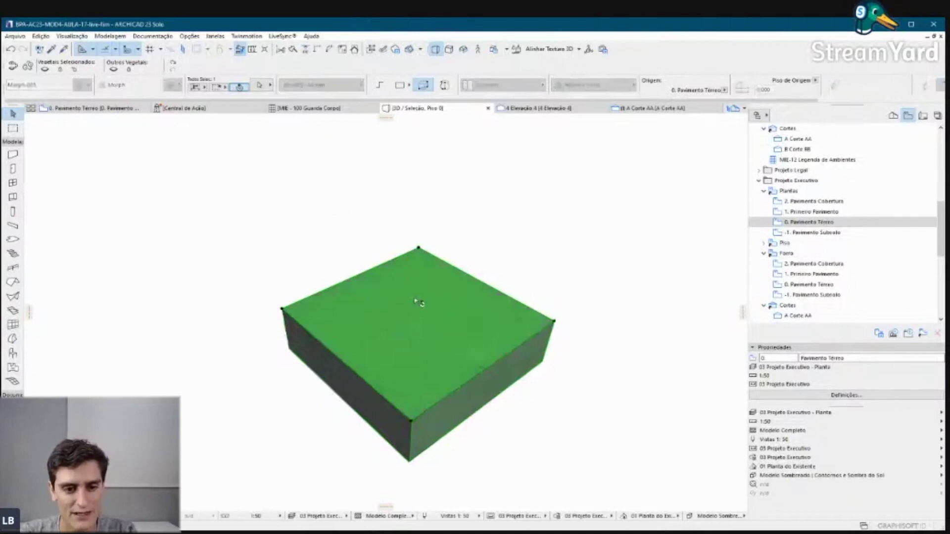
{"action": "left_click", "coordinate": [335, 322]}
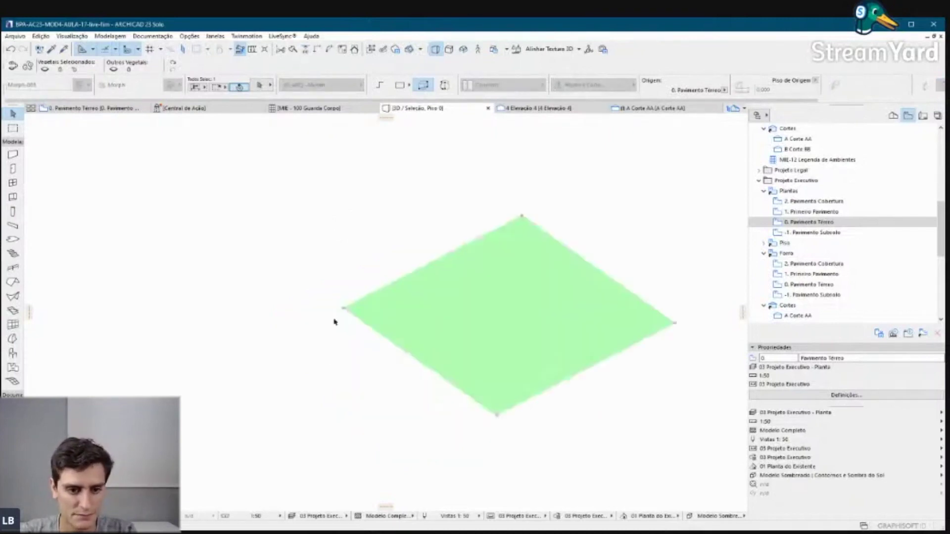
{"action": "key", "text": "ctrl+z"}
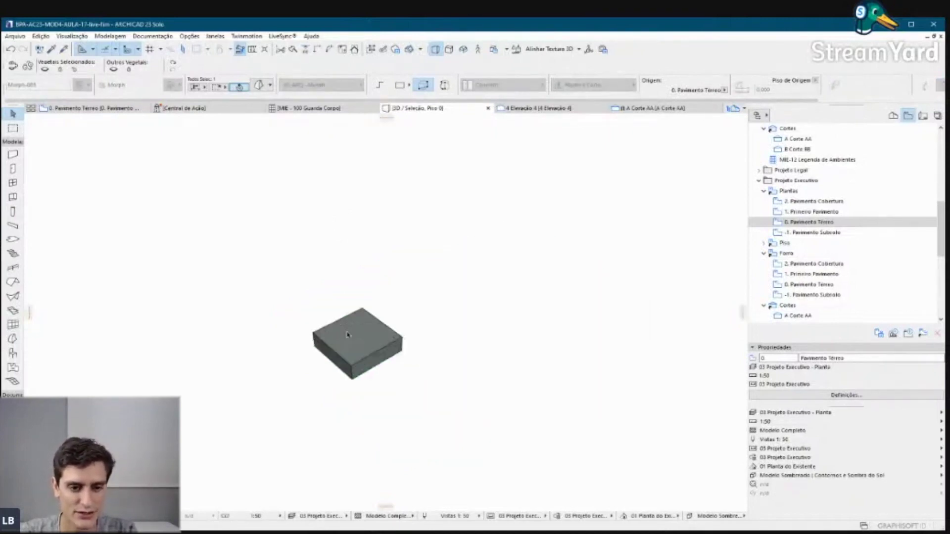
{"action": "key", "text": "ctrl+z"}
{"action": "scroll", "coordinate": [347, 335], "scroll_direction": "up", "scroll_amount": 1}
{"action": "scroll", "coordinate": [348, 335], "scroll_direction": "up", "scroll_amount": 2}
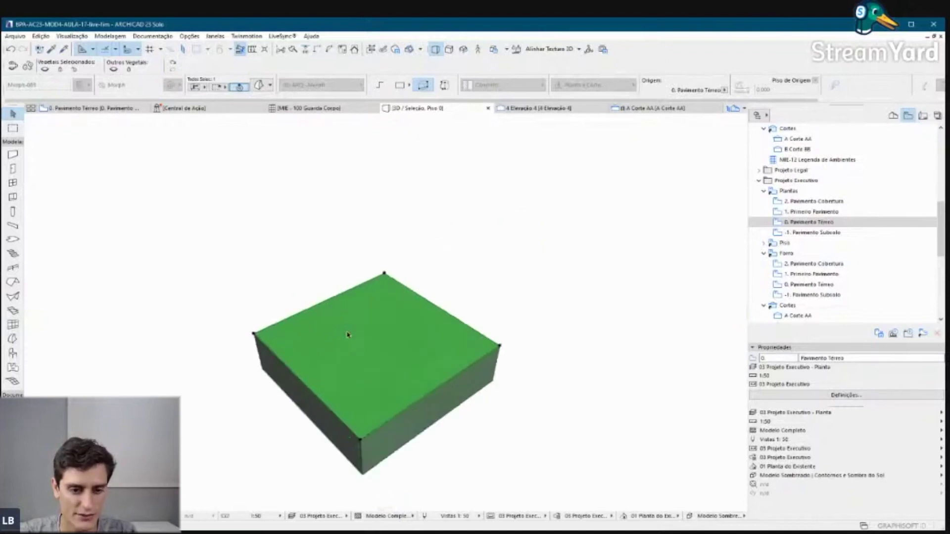
{"action": "left_click", "coordinate": [308, 390]}
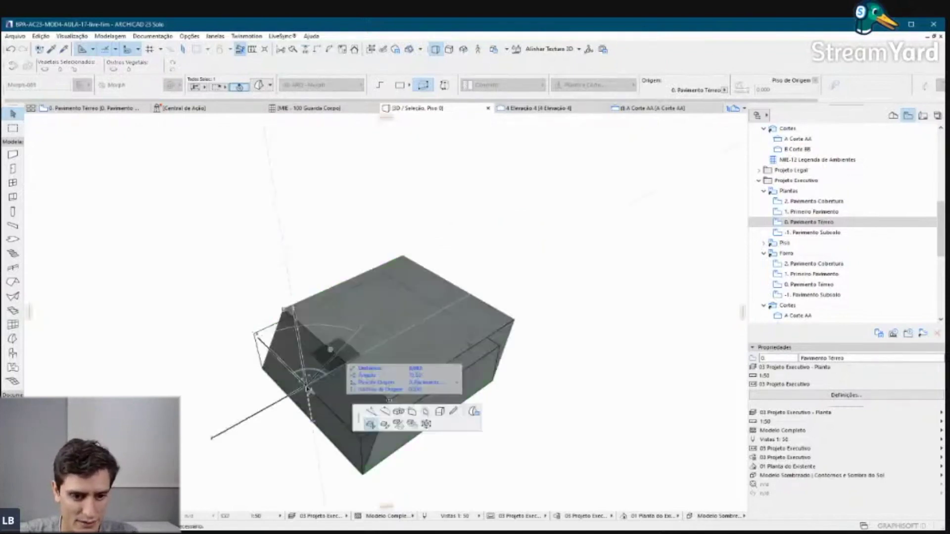
{"action": "left_click", "coordinate": [468, 210]}
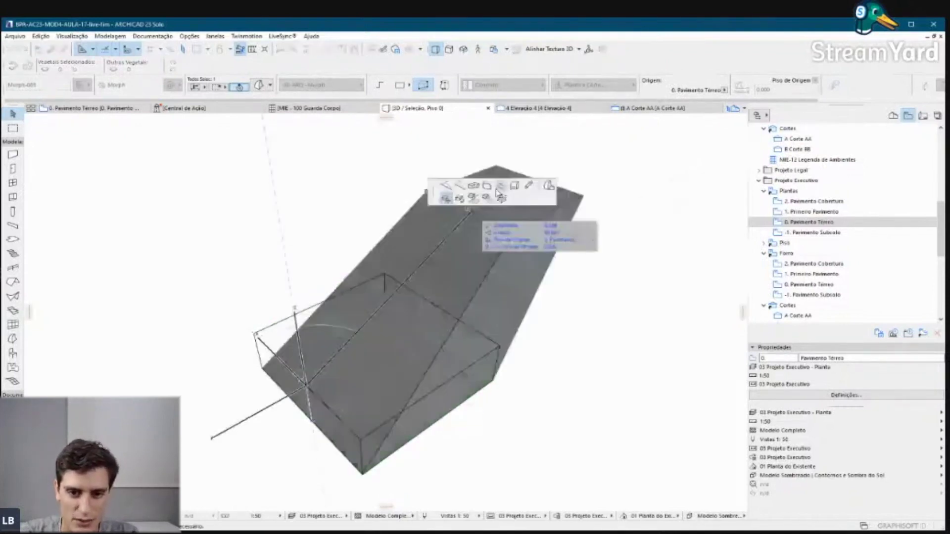
{"action": "left_click", "coordinate": [500, 187]}
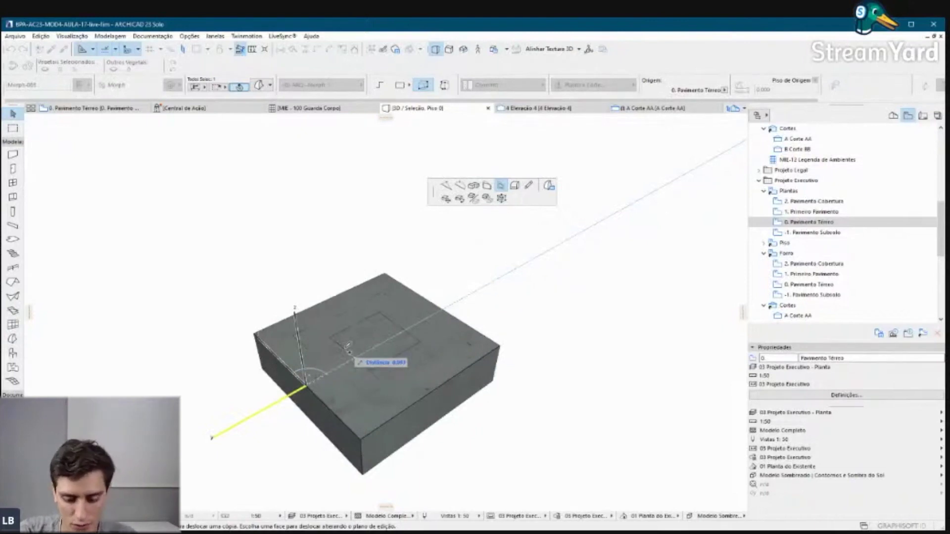
Step: Finish the inward offset and push the inner square through to hollow out the frame
{"action": "left_click", "coordinate": [322, 361]}
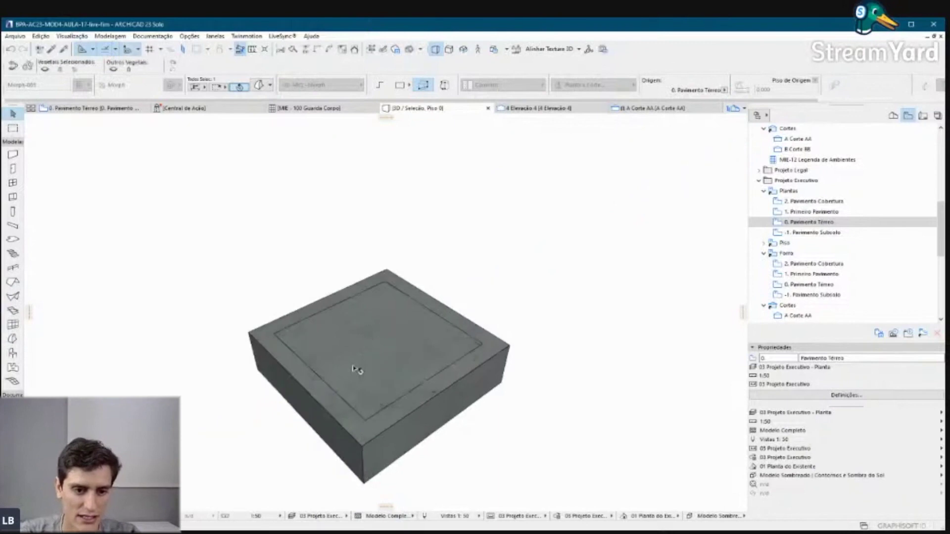
{"action": "mouse_move", "coordinate": [360, 382]}
{"action": "middle_mouse_down", "text": "shift"}
{"action": "mouse_move", "coordinate": [598, 384]}
{"action": "mouse_move", "coordinate": [415, 374]}
{"action": "middle_mouse_up", "text": "shift"}
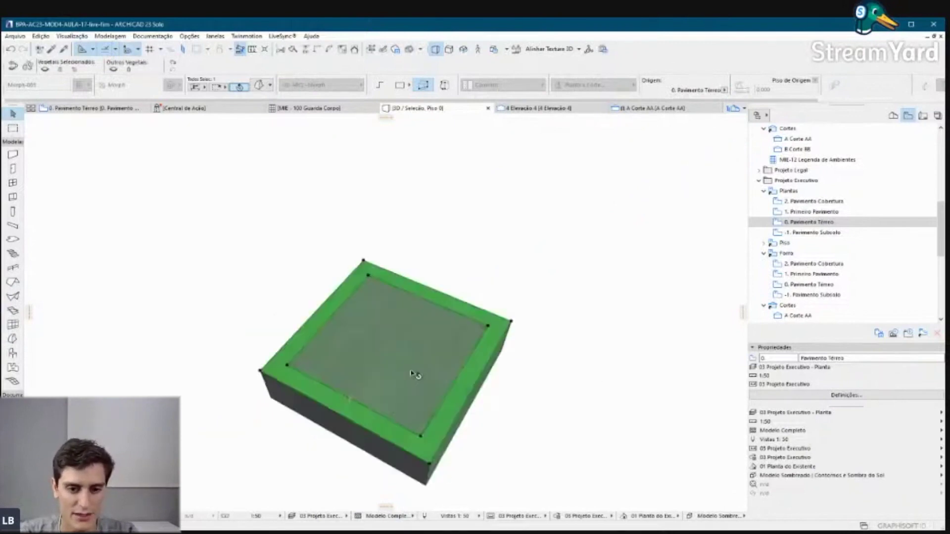
{"action": "left_click", "coordinate": [417, 377]}
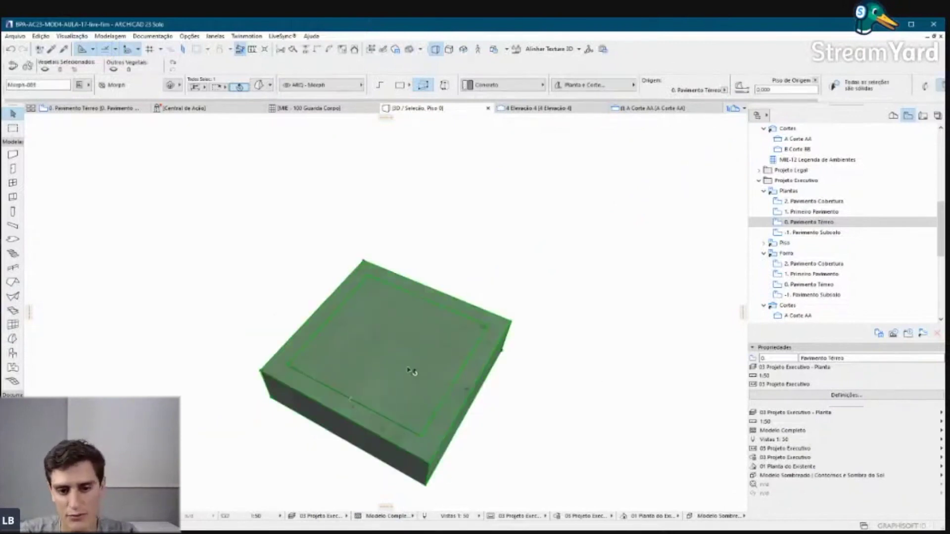
{"action": "left_click", "coordinate": [402, 357]}
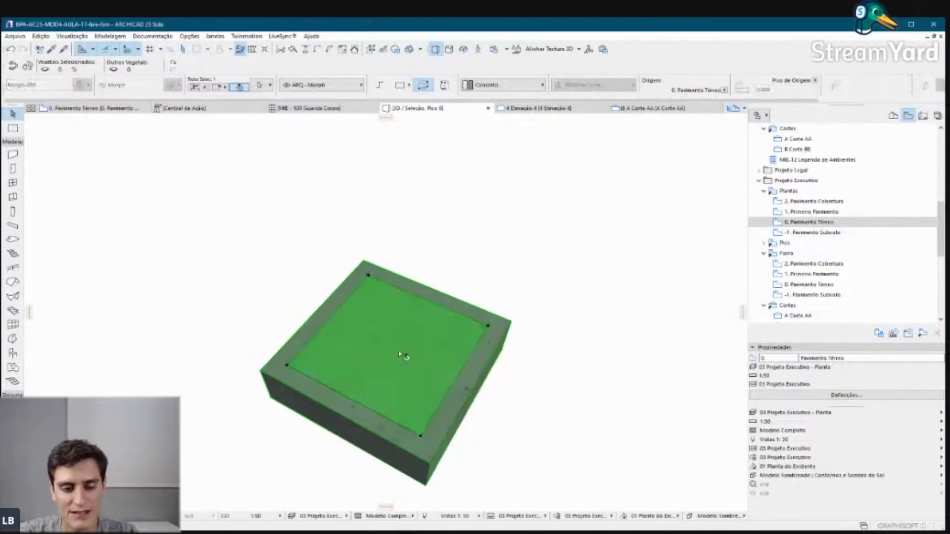
{"action": "left_click", "coordinate": [383, 327]}
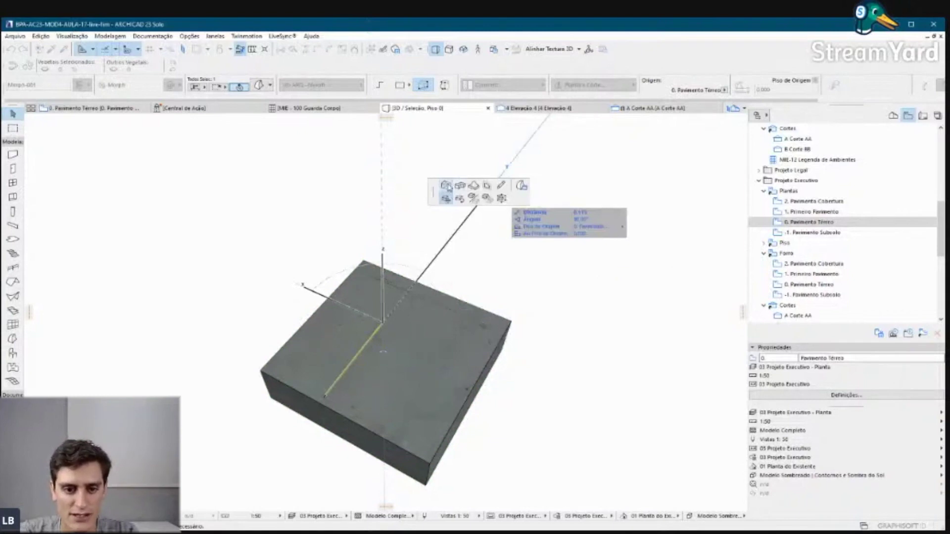
{"action": "left_click", "coordinate": [447, 187]}
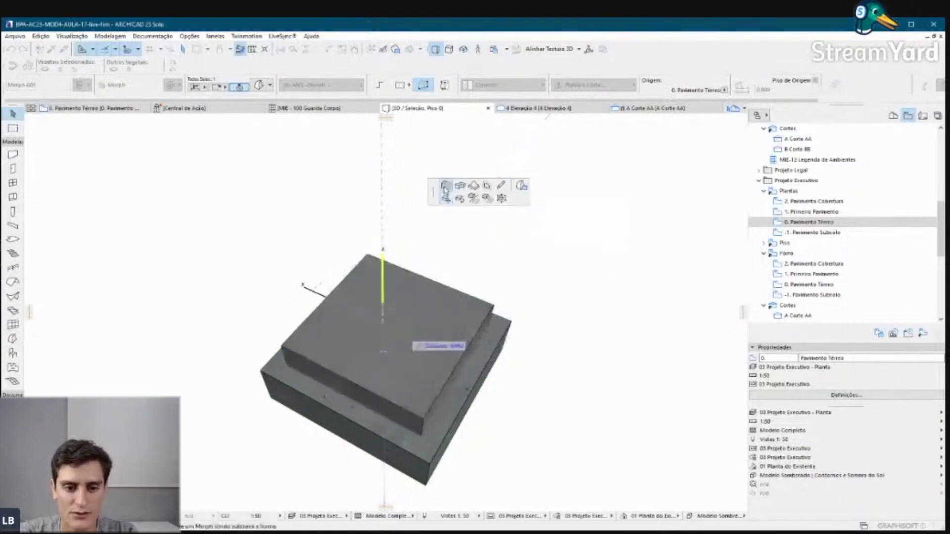
{"action": "left_click", "coordinate": [274, 397]}
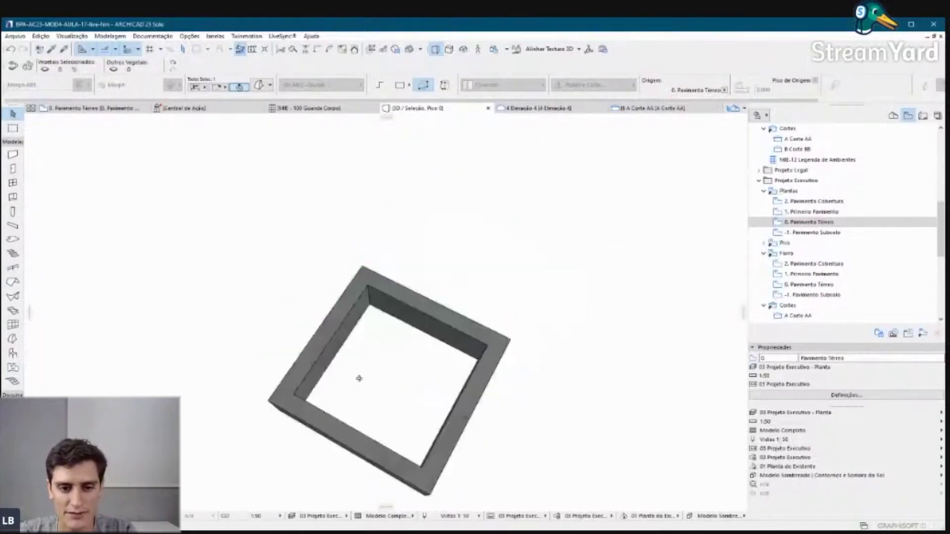
Step: Deselect the frame and orbit to look straight down onto it
{"action": "mouse_move", "coordinate": [386, 335]}
{"action": "middle_mouse_down", "text": "shift"}
{"action": "mouse_move", "coordinate": [486, 334]}
{"action": "mouse_move", "coordinate": [615, 307]}
{"action": "middle_mouse_up", "text": "shift"}
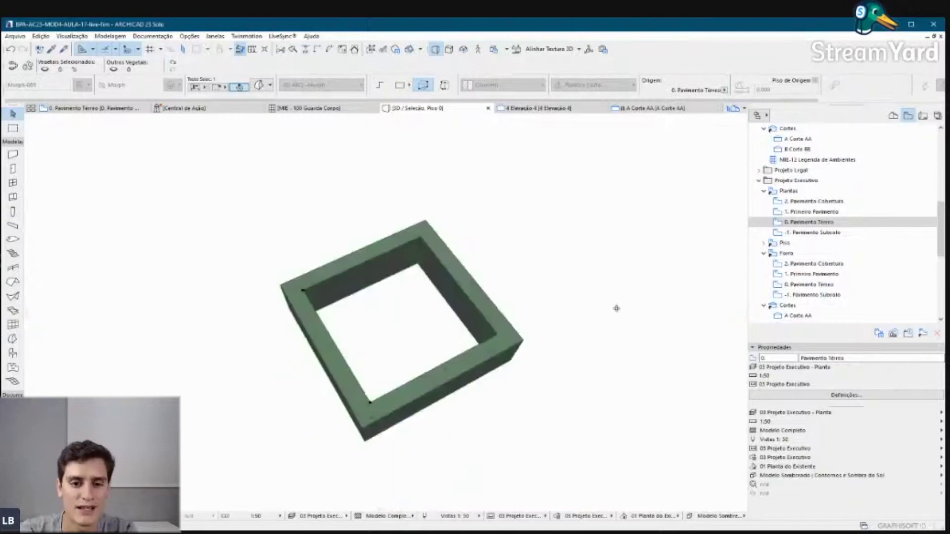
{"action": "left_click", "coordinate": [499, 263]}
{"action": "mouse_move", "coordinate": [615, 242]}
{"action": "middle_mouse_down", "text": "shift"}
{"action": "mouse_move", "coordinate": [428, 282]}
{"action": "mouse_move", "coordinate": [420, 343]}
{"action": "mouse_move", "coordinate": [303, 336]}
{"action": "mouse_move", "coordinate": [322, 356]}
{"action": "mouse_move", "coordinate": [381, 363]}
{"action": "mouse_move", "coordinate": [367, 395]}
{"action": "mouse_move", "coordinate": [411, 329]}
{"action": "middle_mouse_up", "text": "shift"}
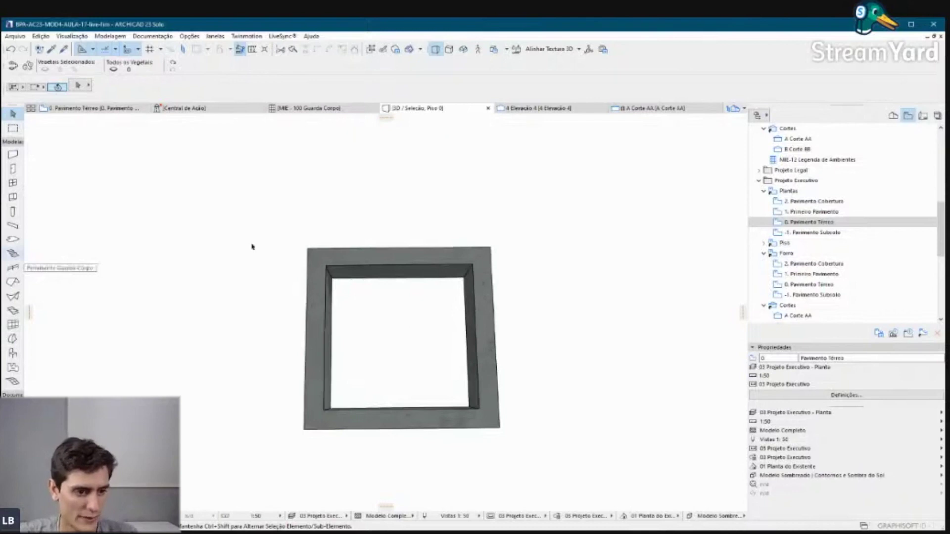
Step: Draw a polygonal morph triangle on the frame's inner top-left, bottom-right and top-right corners
{"action": "left_click", "coordinate": [20, 335]}
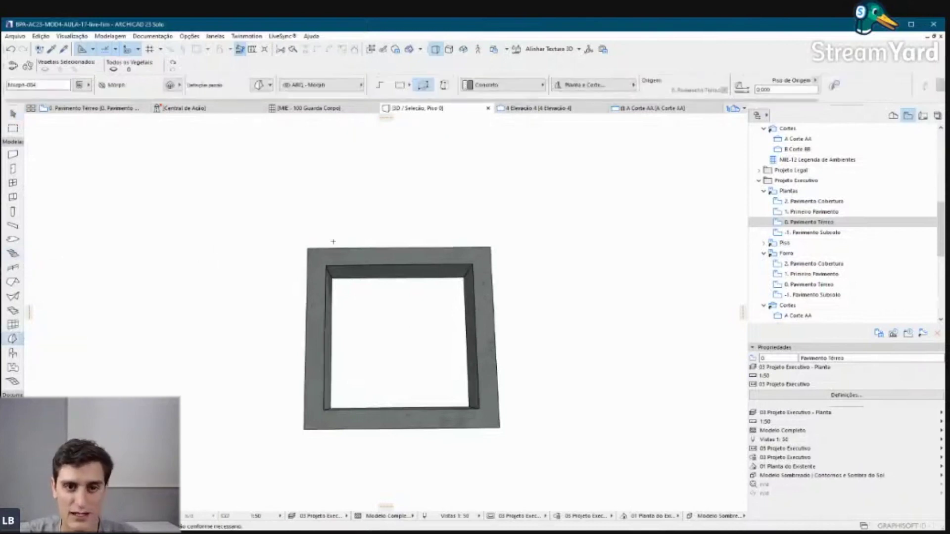
{"action": "left_click", "coordinate": [379, 85]}
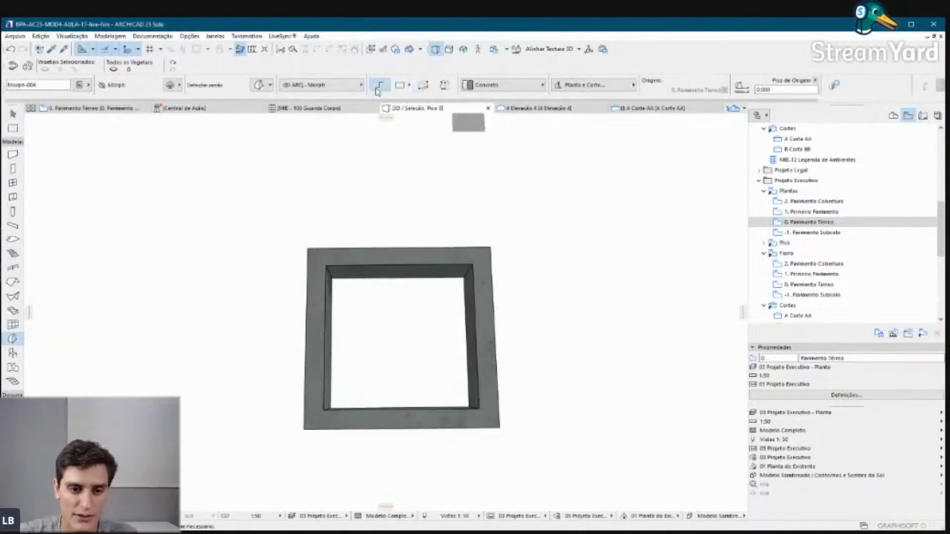
{"action": "scroll", "coordinate": [467, 124], "scroll_direction": "up", "scroll_amount": 3}
{"action": "scroll", "coordinate": [434, 288], "scroll_direction": "down", "scroll_amount": 5}
{"action": "scroll", "coordinate": [434, 288], "scroll_direction": "up", "scroll_amount": 2}
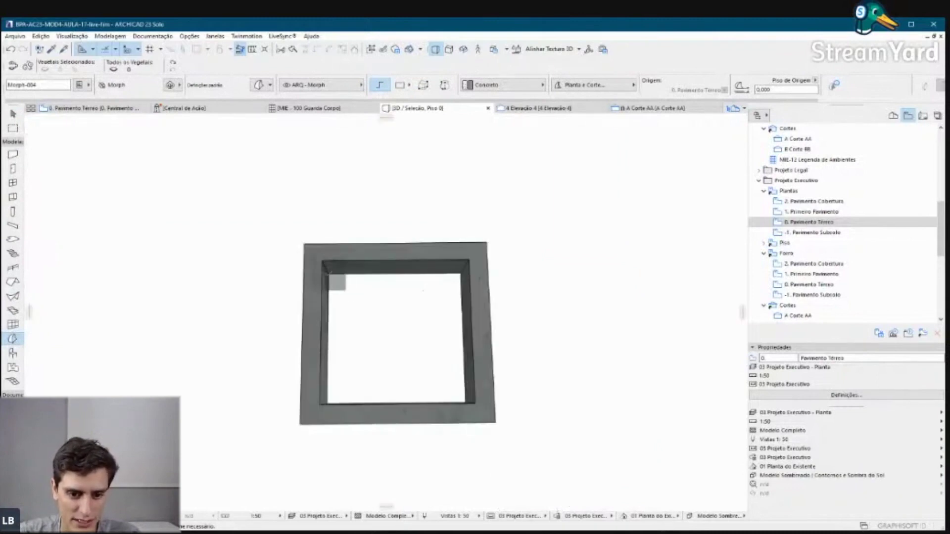
{"action": "left_click", "coordinate": [328, 273]}
{"action": "middle_click_drag", "start_coordinate": [396, 339], "coordinate": [409, 380], "text": "shift"}
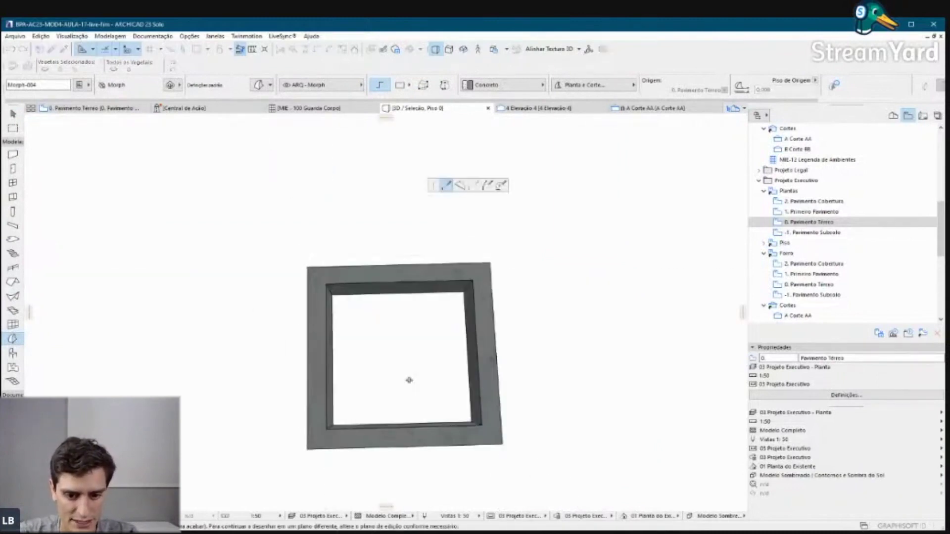
{"action": "left_click", "coordinate": [469, 422]}
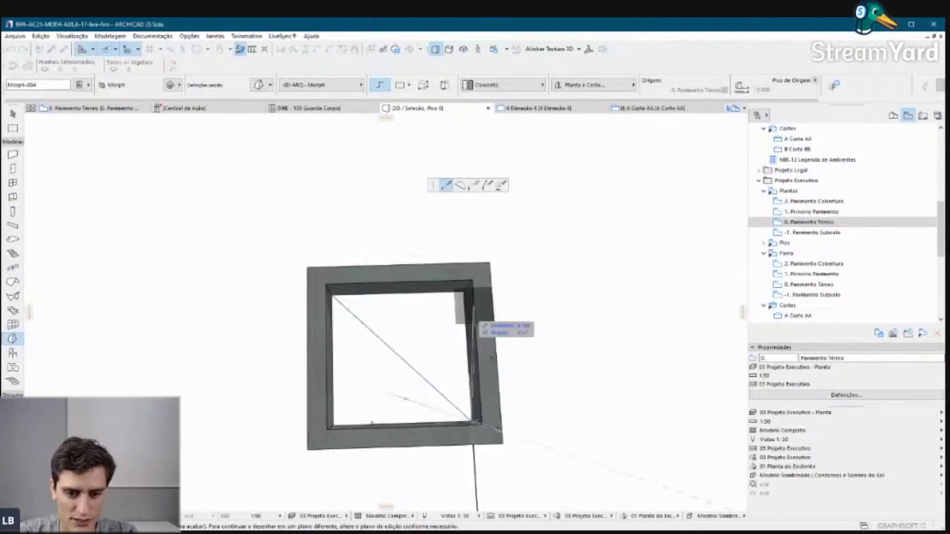
{"action": "left_click", "coordinate": [467, 290]}
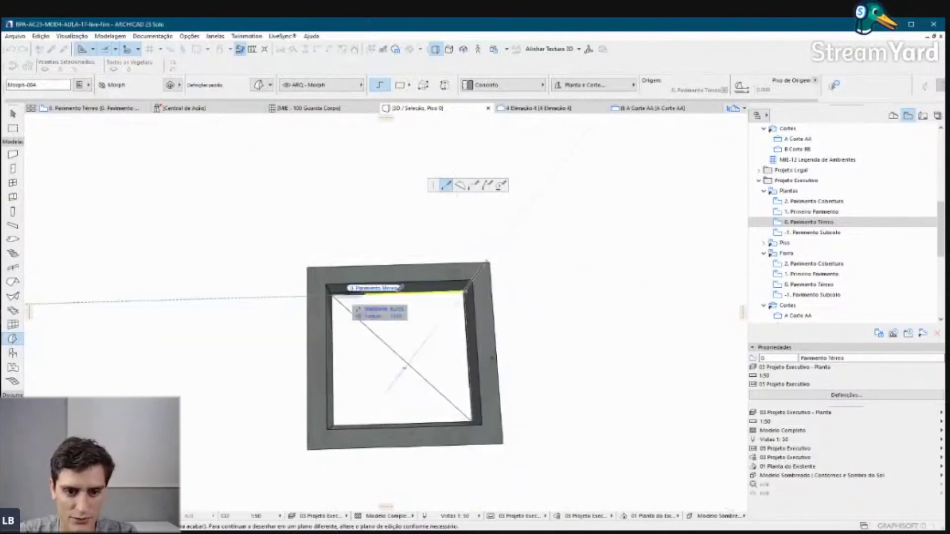
{"action": "left_click", "coordinate": [331, 294]}
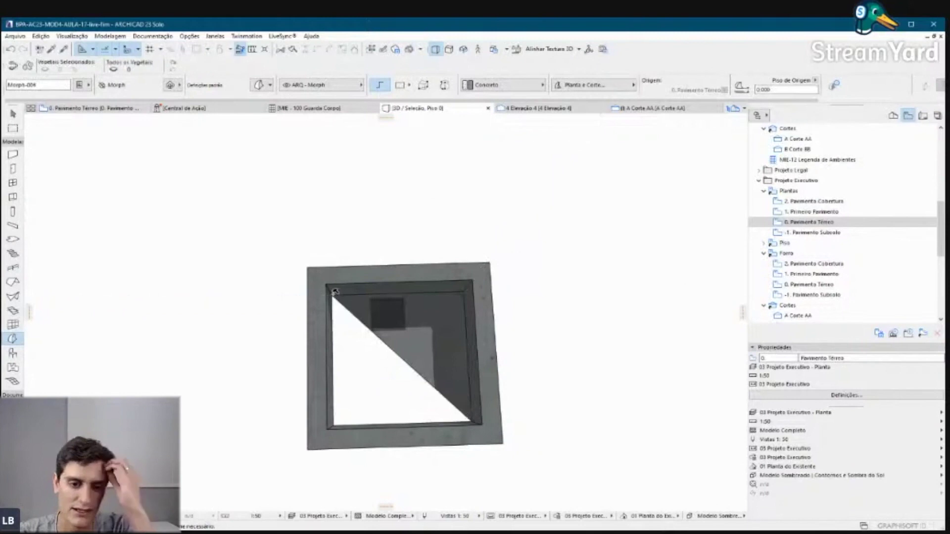
Step: Select the triangle's top face, start a push, then cancel it and reorient the view
{"action": "left_click", "coordinate": [440, 320]}
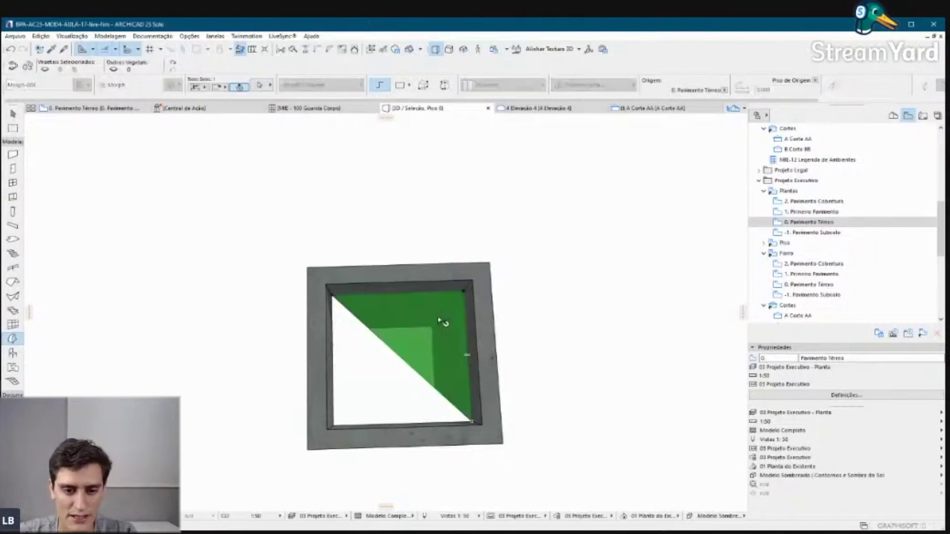
{"action": "left_click", "coordinate": [442, 321]}
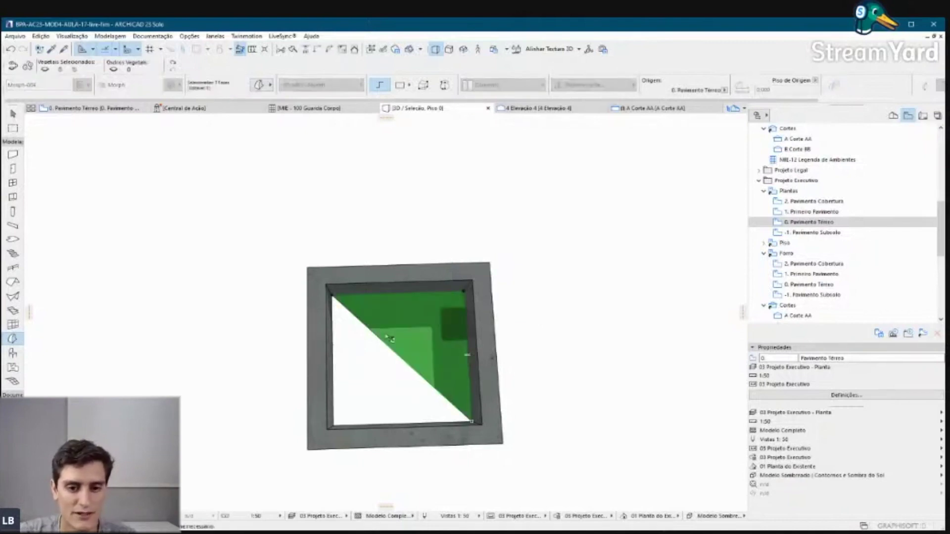
{"action": "left_click", "coordinate": [391, 339]}
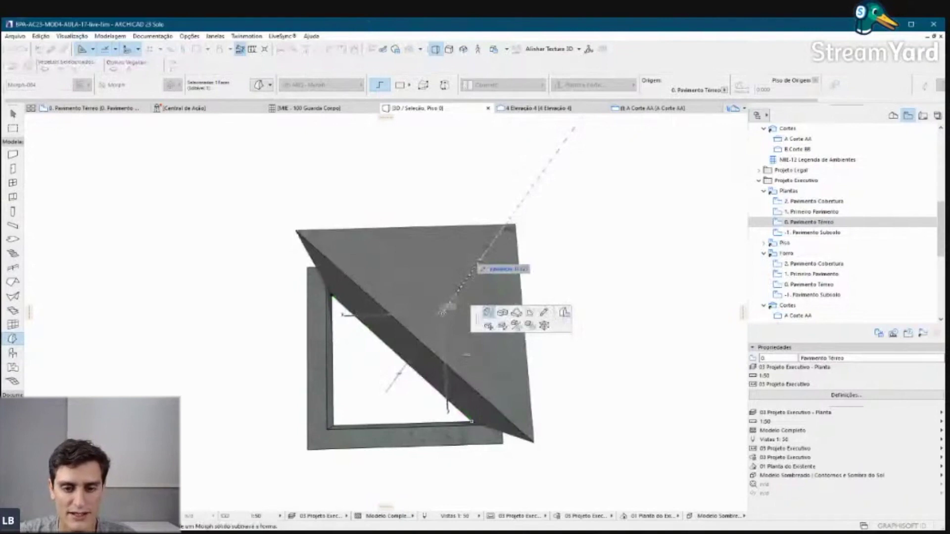
{"action": "key", "text": "Escape"}
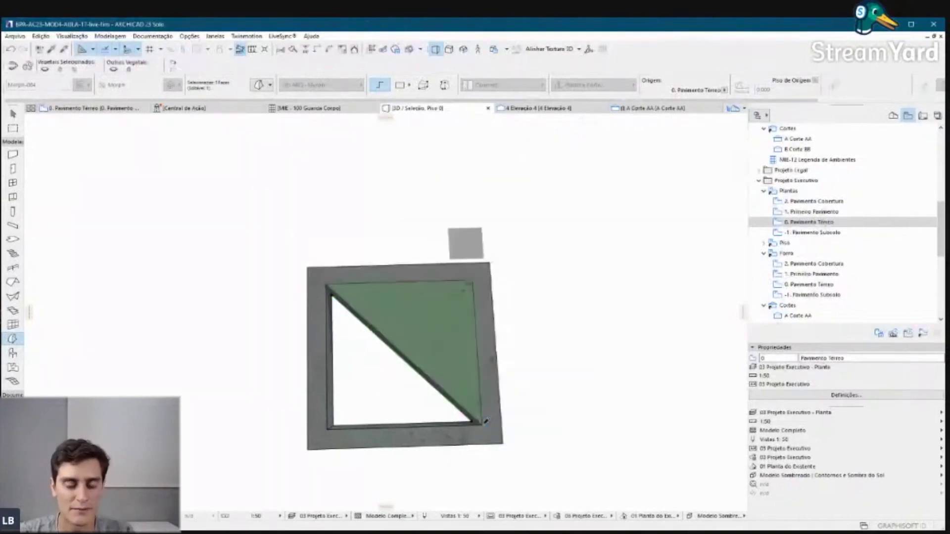
{"action": "left_click", "coordinate": [431, 385]}
{"action": "scroll", "coordinate": [432, 385], "scroll_direction": "up", "scroll_amount": 2}
{"action": "mouse_move", "coordinate": [431, 385]}
{"action": "middle_mouse_down", "text": "shift"}
{"action": "mouse_move", "coordinate": [465, 295]}
{"action": "mouse_move", "coordinate": [439, 317]}
{"action": "middle_mouse_up", "text": "shift"}
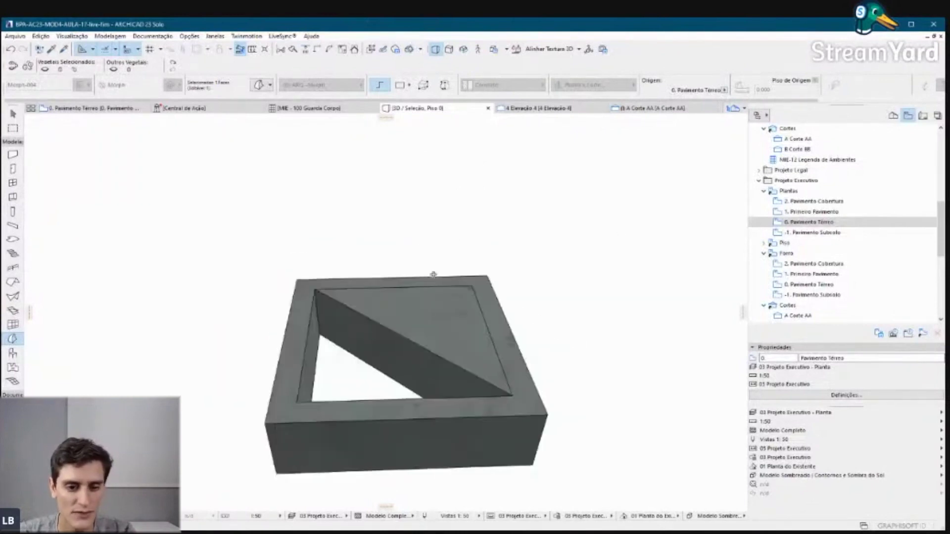
Step: Move the triangle's diagonal edge vertically by the entered distance 0,0 to form the wedge
{"action": "left_click", "coordinate": [373, 323]}
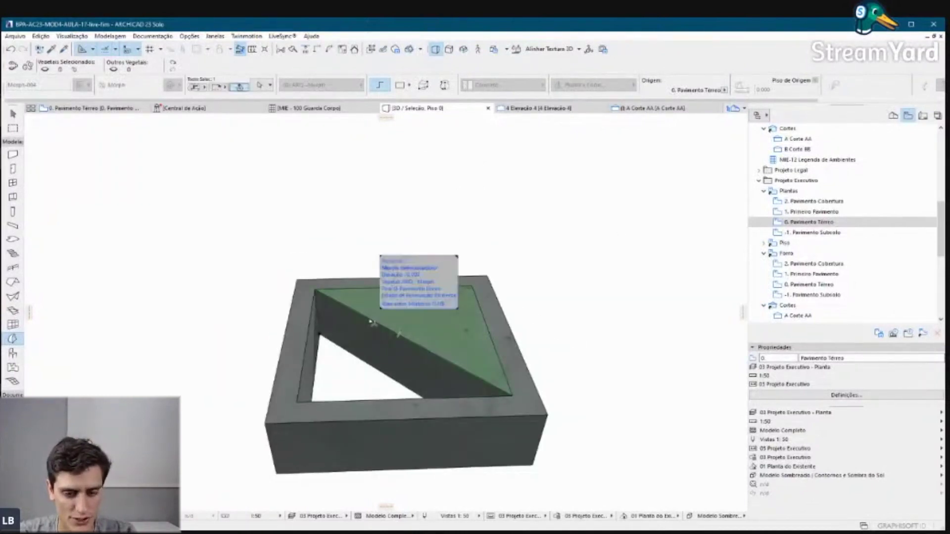
{"action": "left_click", "coordinate": [374, 323], "text": "shift"}
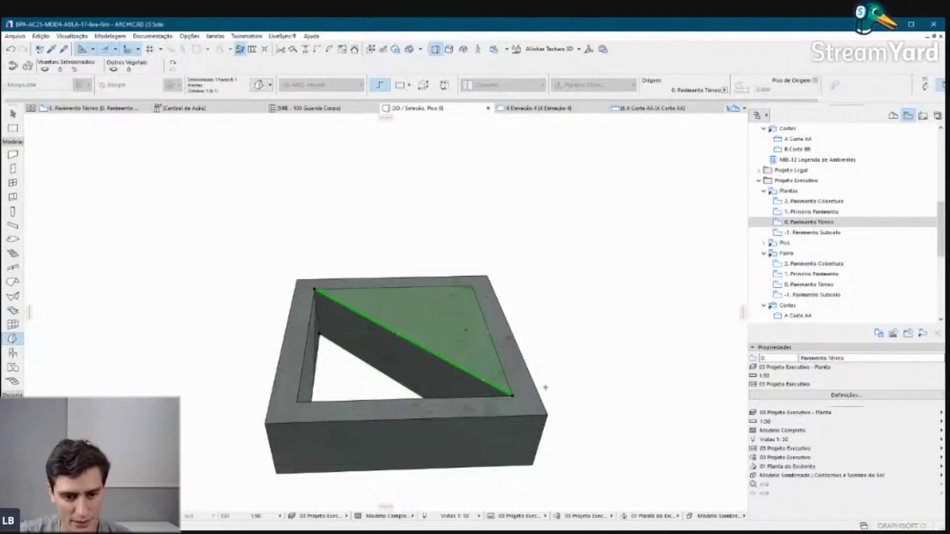
{"action": "left_click", "coordinate": [373, 324]}
{"action": "scroll", "coordinate": [371, 332], "scroll_direction": "up", "scroll_amount": 3}
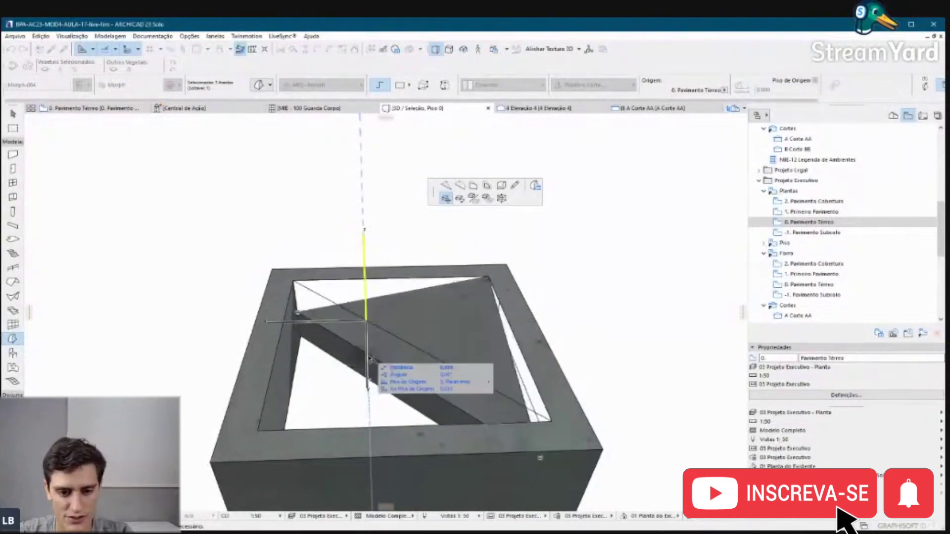
{"action": "type", "text": "0,0"}
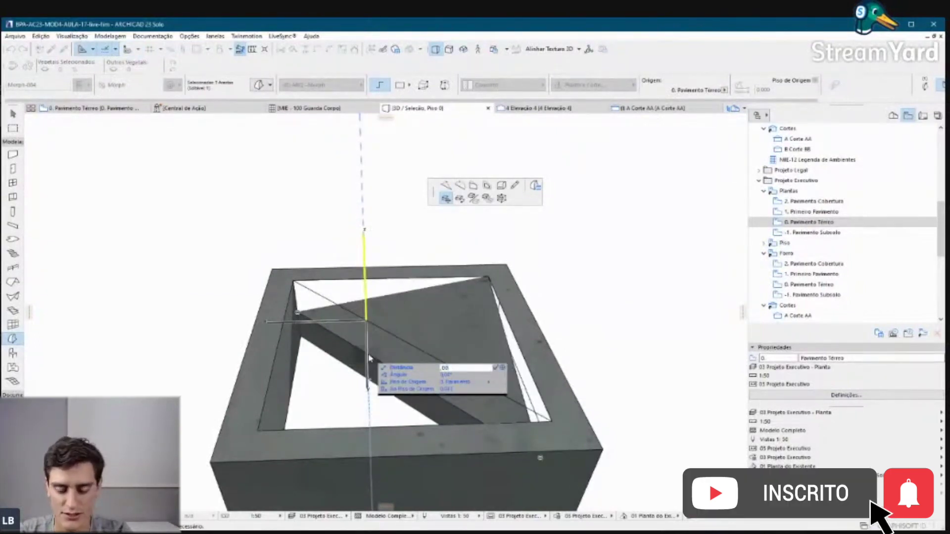
{"action": "key", "text": "Return"}
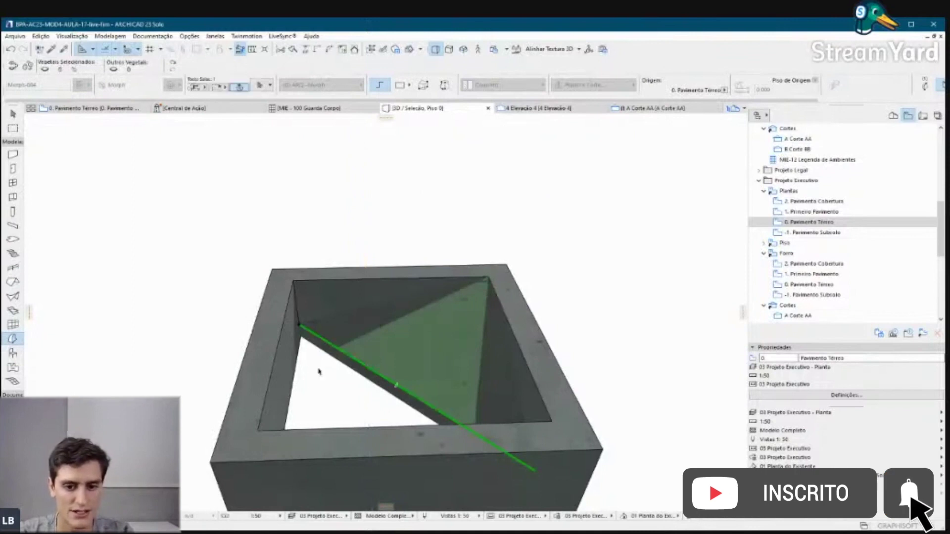
{"action": "mouse_move", "coordinate": [318, 371]}
{"action": "middle_mouse_down", "text": "shift"}
{"action": "mouse_move", "coordinate": [373, 386]}
{"action": "mouse_move", "coordinate": [608, 384]}
{"action": "mouse_move", "coordinate": [336, 416]}
{"action": "middle_mouse_up", "text": "shift"}
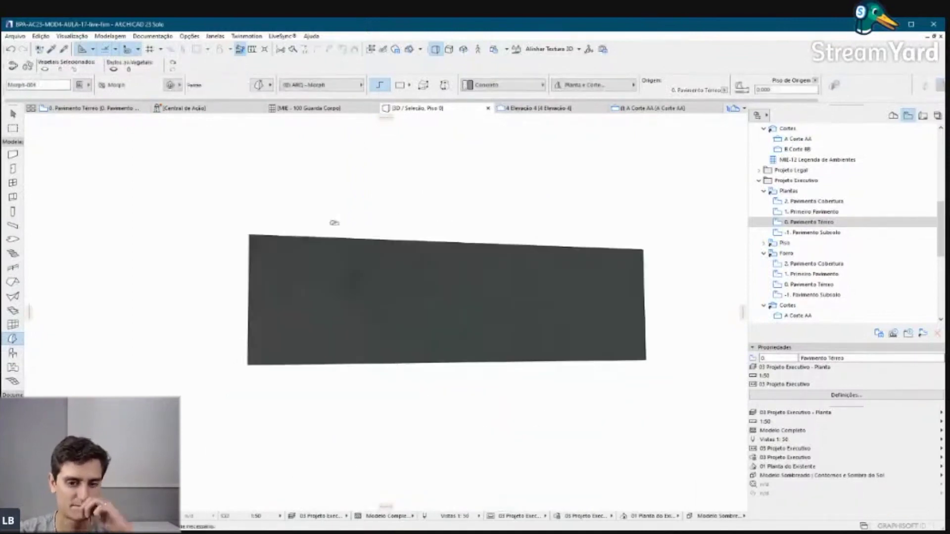
{"action": "key", "text": "Escape"}
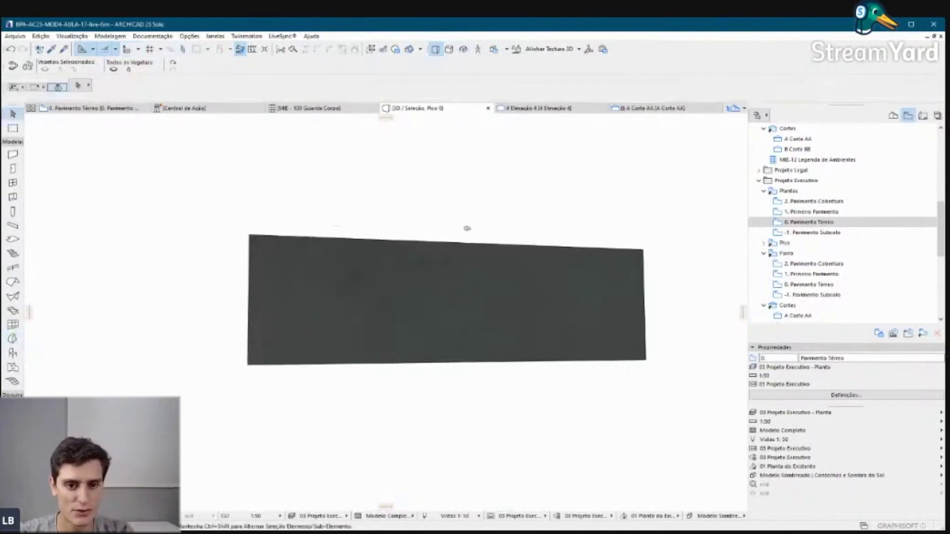
Step: Select the cobogó block on the 0. Pavimento Térreo plan and bring up the File menu
{"action": "scroll", "coordinate": [431, 218], "scroll_direction": "down", "scroll_amount": 5}
{"action": "mouse_move", "coordinate": [450, 202]}
{"action": "middle_mouse_down", "text": "shift"}
{"action": "mouse_move", "coordinate": [431, 346]}
{"action": "mouse_move", "coordinate": [430, 208]}
{"action": "middle_mouse_up", "text": "shift"}
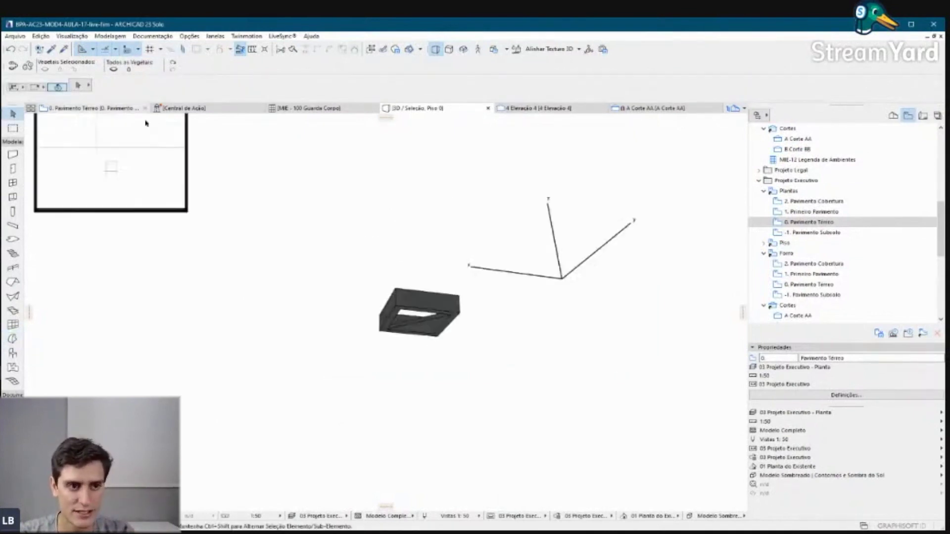
{"action": "left_click", "coordinate": [99, 108]}
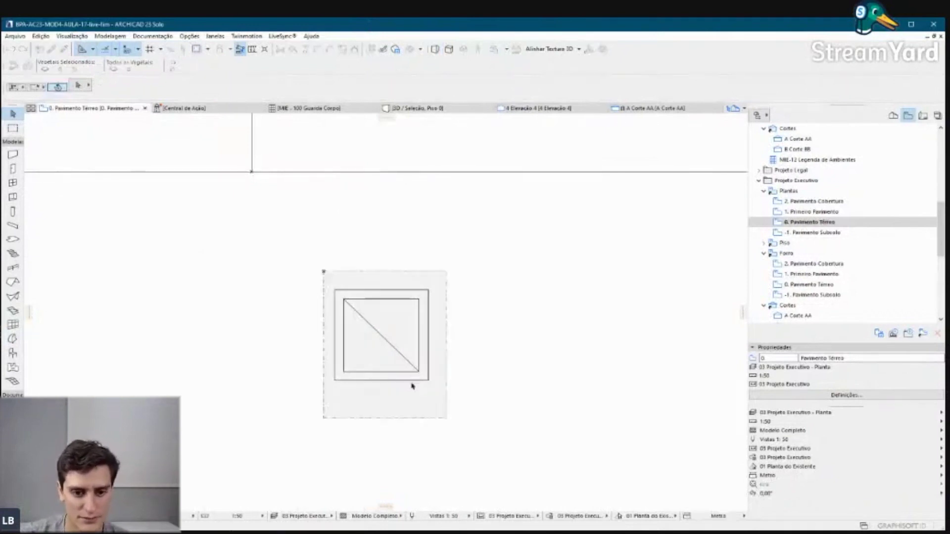
{"action": "left_click", "coordinate": [412, 386]}
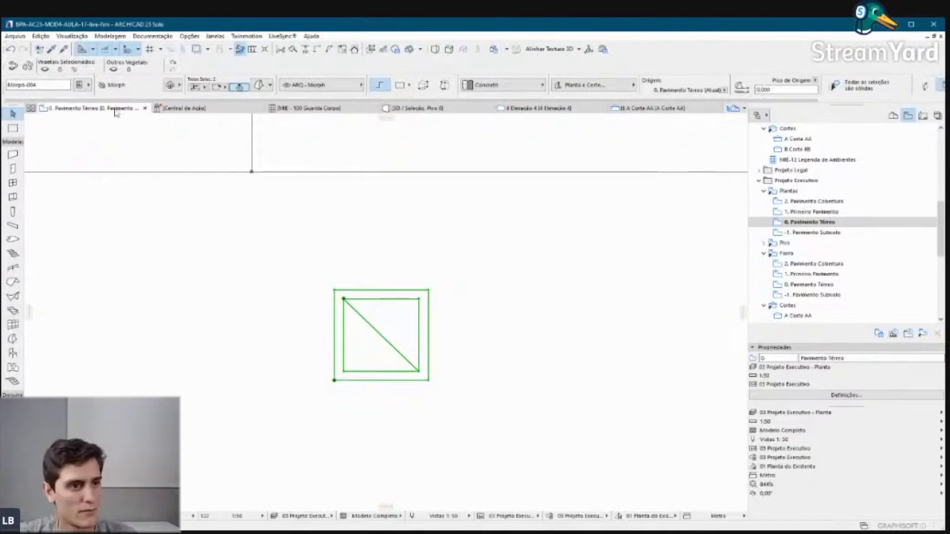
{"action": "left_click", "coordinate": [15, 36]}
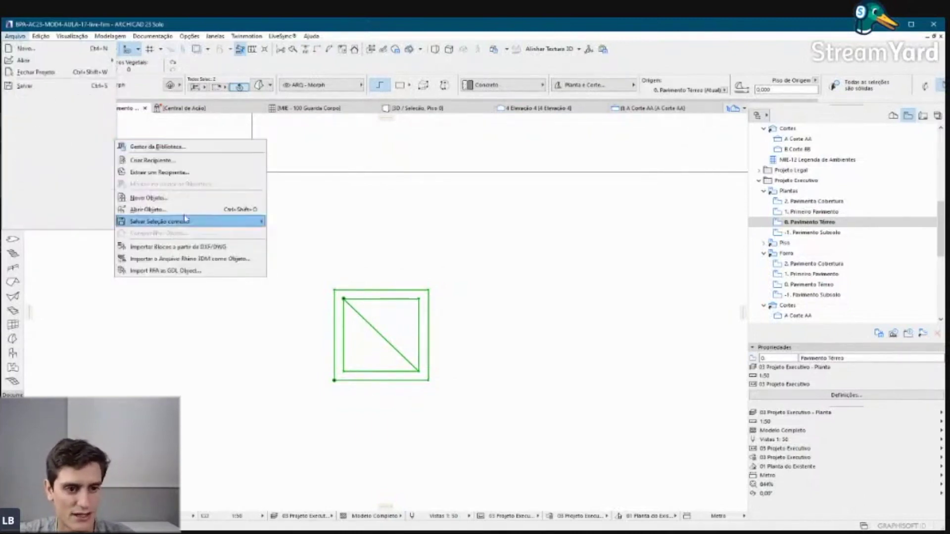
{"action": "mouse_move", "coordinate": [157, 221]}
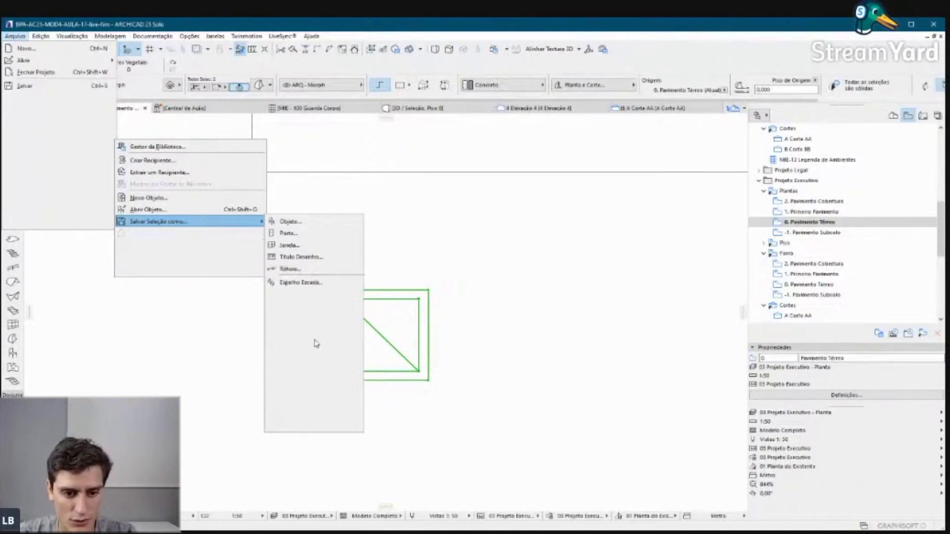
Step: Save the selected hollow block as a window library part named 'Cobogó live'
{"action": "left_click", "coordinate": [316, 337]}
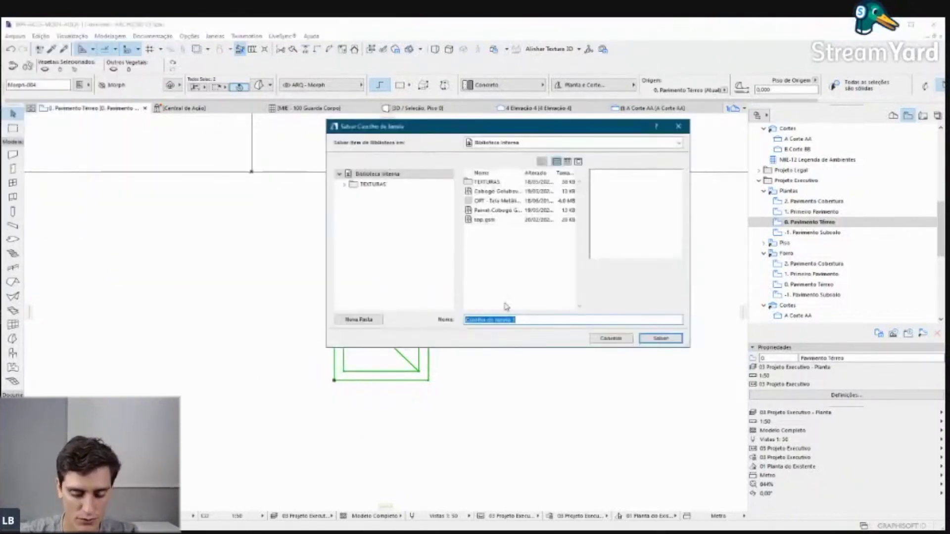
{"action": "type", "text": "Cobogó live"}
{"action": "key", "text": "Return"}
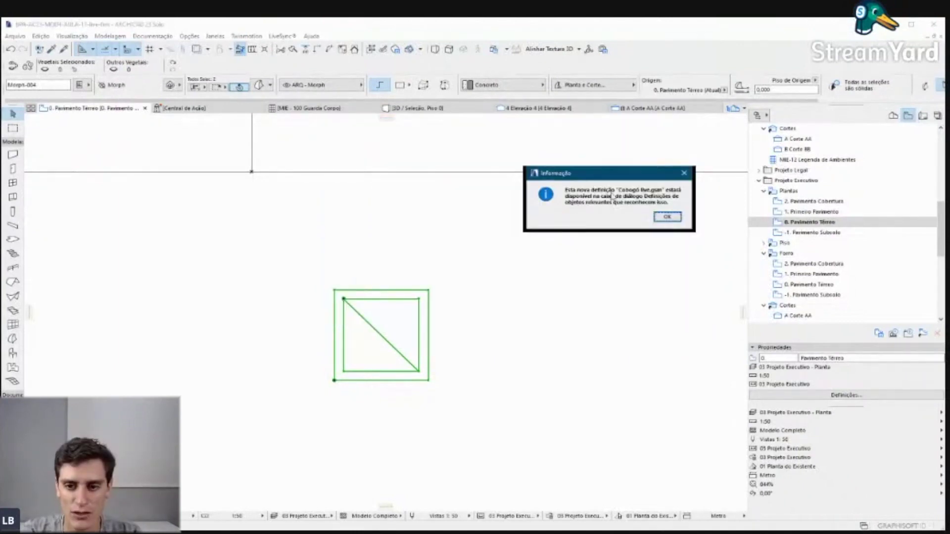
{"action": "left_click", "coordinate": [668, 218]}
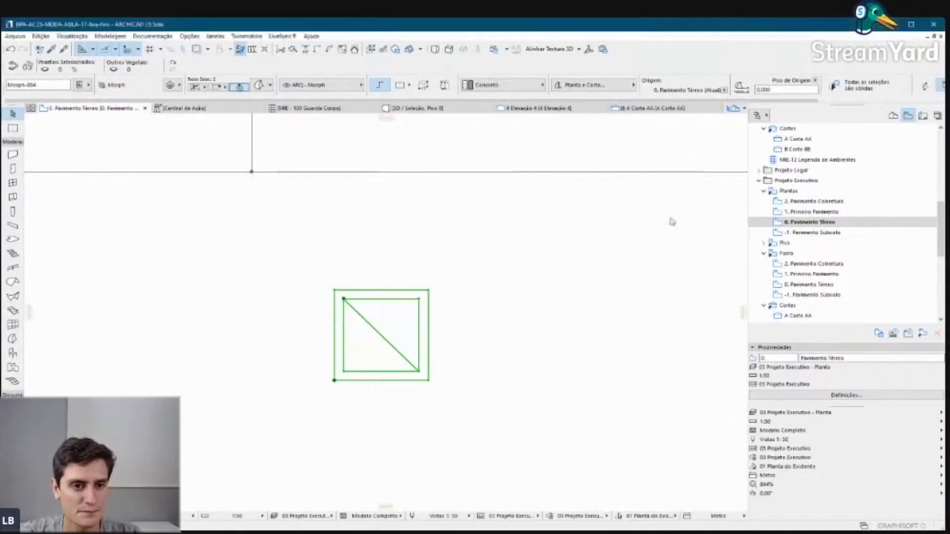
Step: Return to the whole site model in 3D with Ctrl+F5 and orbit to a new viewpoint
{"action": "key", "text": "Escape"}
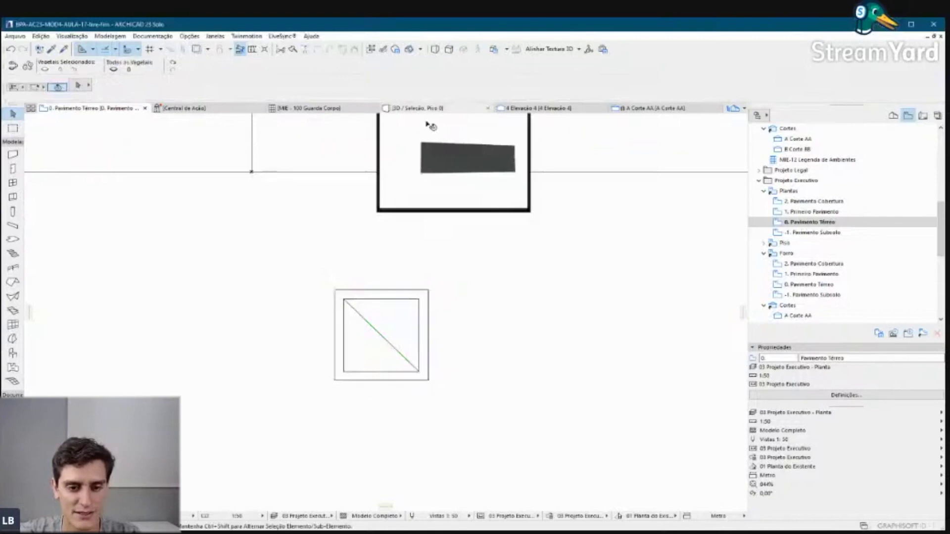
{"action": "key", "text": "F5"}
{"action": "key", "text": "ctrl+shift+f"}
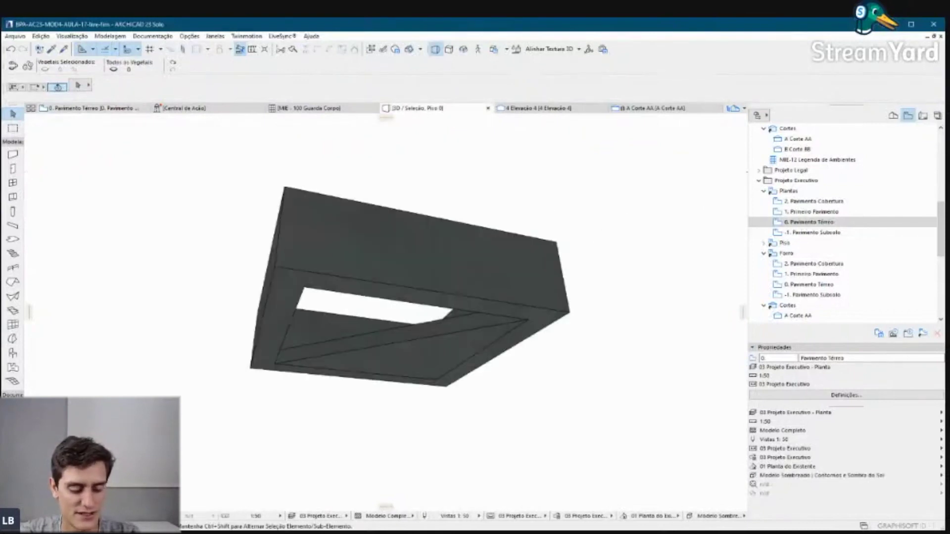
{"action": "mouse_move", "coordinate": [473, 226]}
{"action": "middle_mouse_down", "text": "shift"}
{"action": "mouse_move", "coordinate": [403, 273]}
{"action": "mouse_move", "coordinate": [552, 370]}
{"action": "mouse_move", "coordinate": [429, 320]}
{"action": "mouse_move", "coordinate": [423, 226]}
{"action": "middle_mouse_up", "text": "shift"}
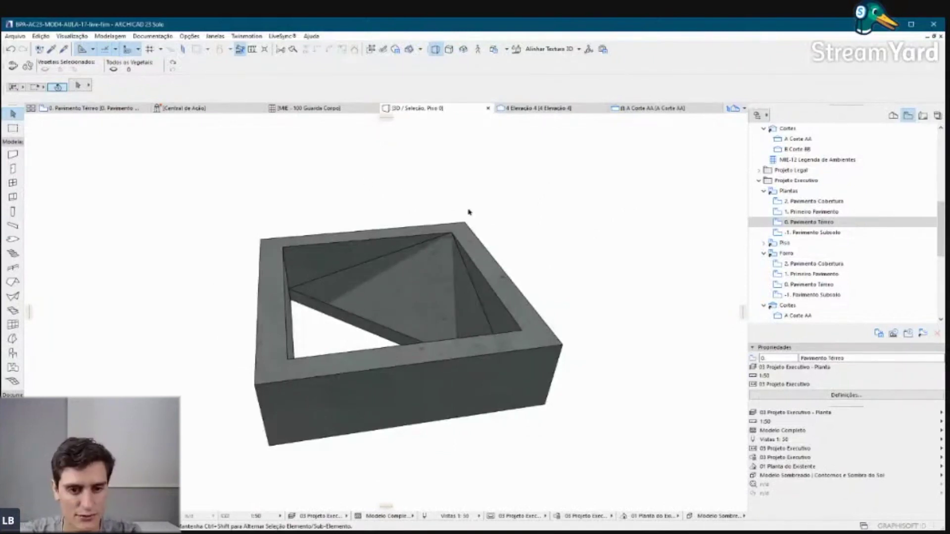
{"action": "key", "text": "ctrl+F5"}
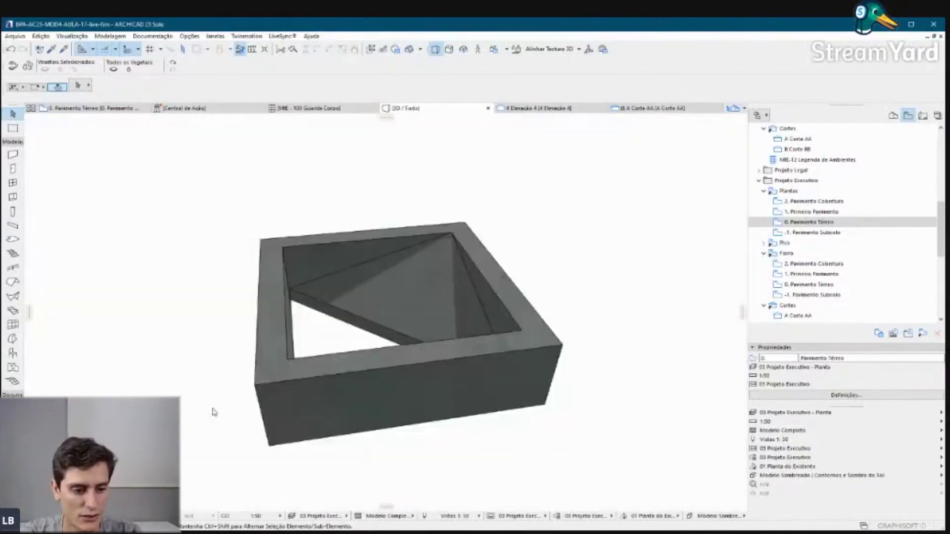
{"action": "middle_click_drag", "start_coordinate": [360, 310], "coordinate": [294, 315], "text": "shift"}
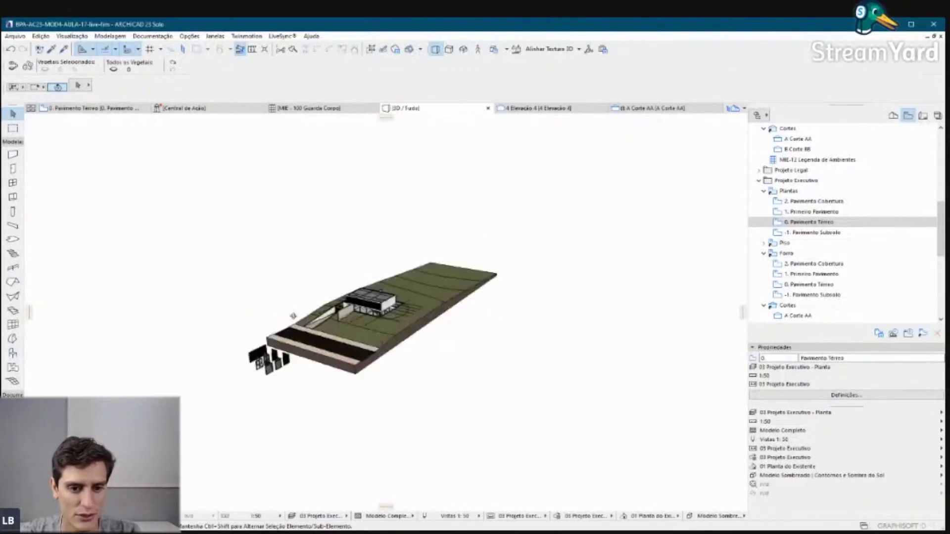
Step: Preview a single house wall in 3D, then bring back the entire model
{"action": "scroll", "coordinate": [302, 324], "scroll_direction": "up", "scroll_amount": 3}
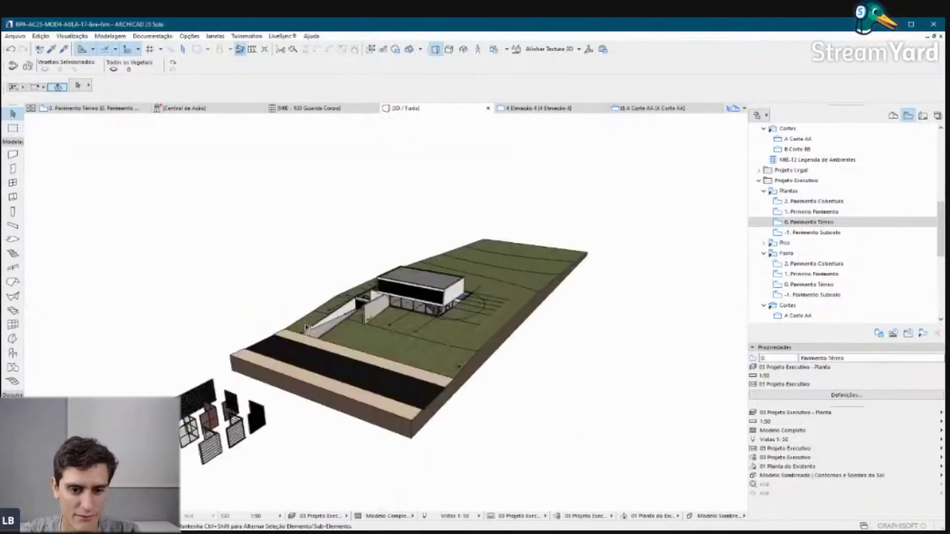
{"action": "left_click", "coordinate": [373, 309]}
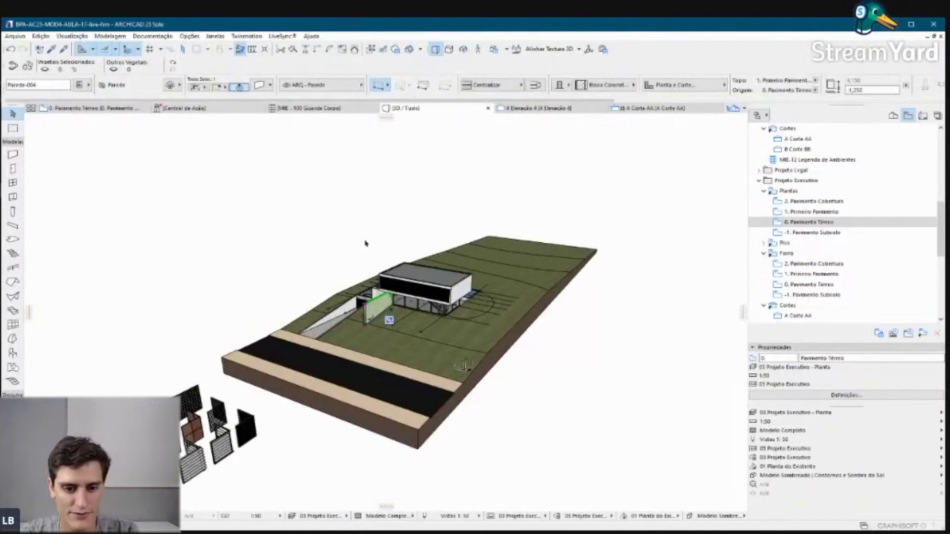
{"action": "key", "text": "F5"}
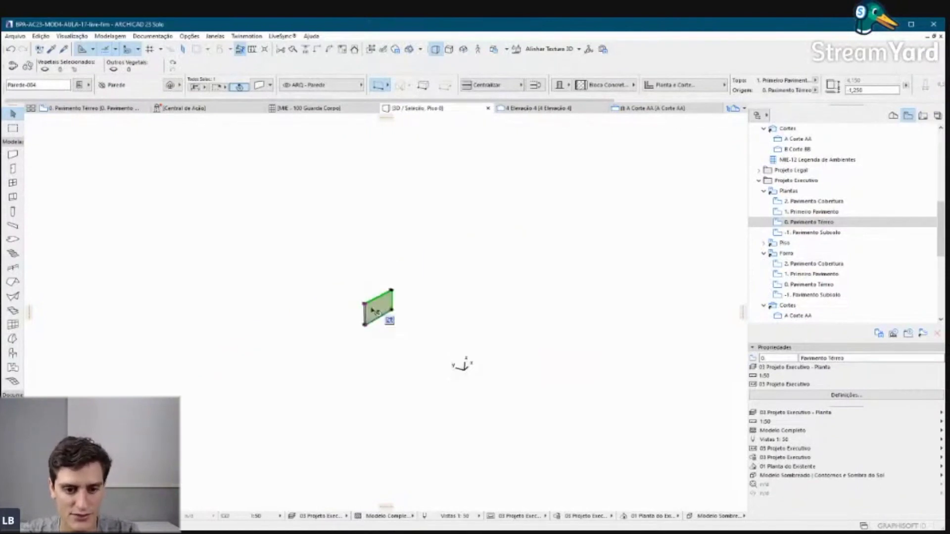
{"action": "left_click", "coordinate": [375, 262]}
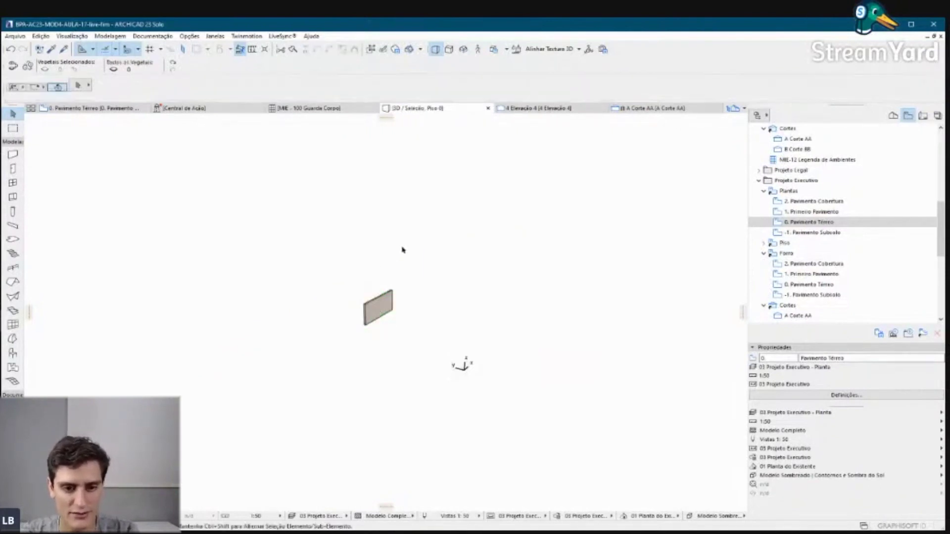
{"action": "key", "text": "F5"}
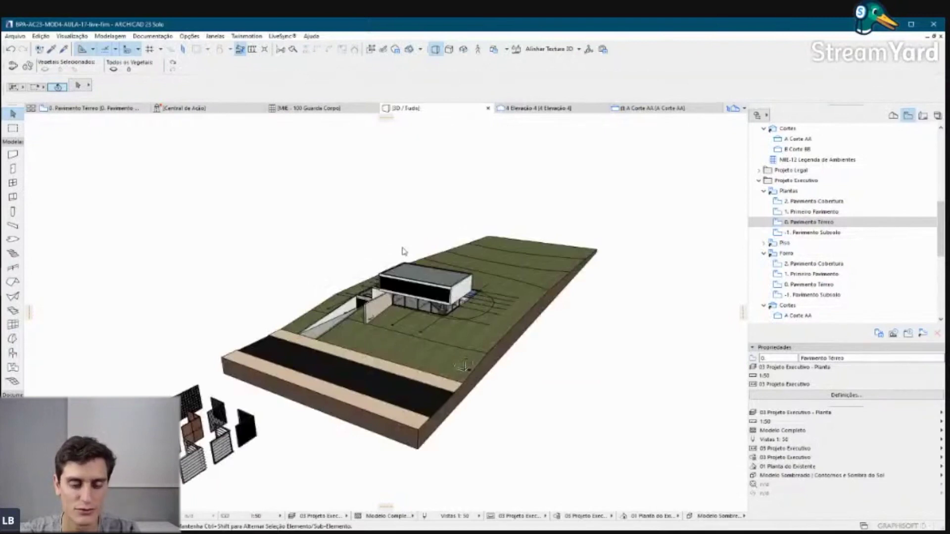
Step: Face the house façade head-on and open the Cobogó 23 panel's window settings
{"action": "scroll", "coordinate": [421, 319], "scroll_direction": "up", "scroll_amount": 5}
{"action": "middle_click_drag", "start_coordinate": [422, 319], "coordinate": [335, 289], "text": "shift"}
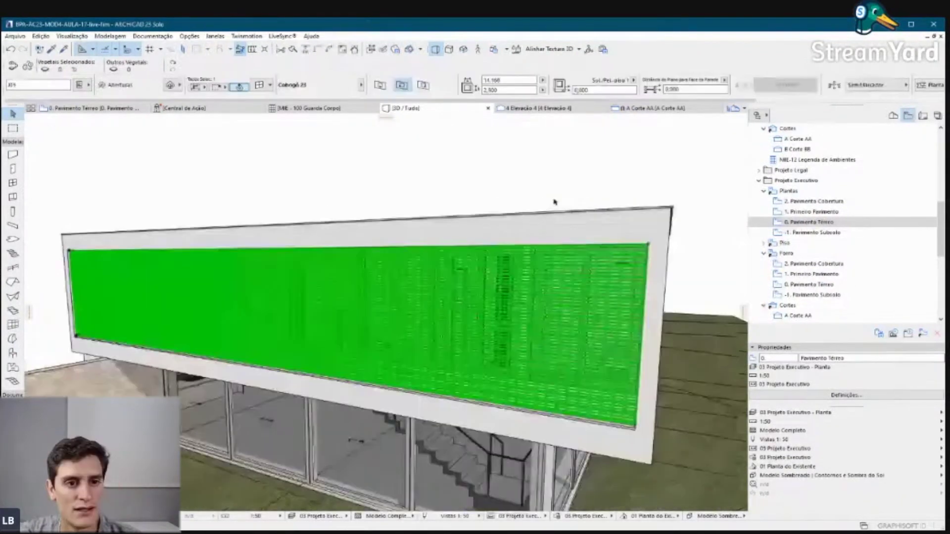
{"action": "left_click", "coordinate": [335, 289]}
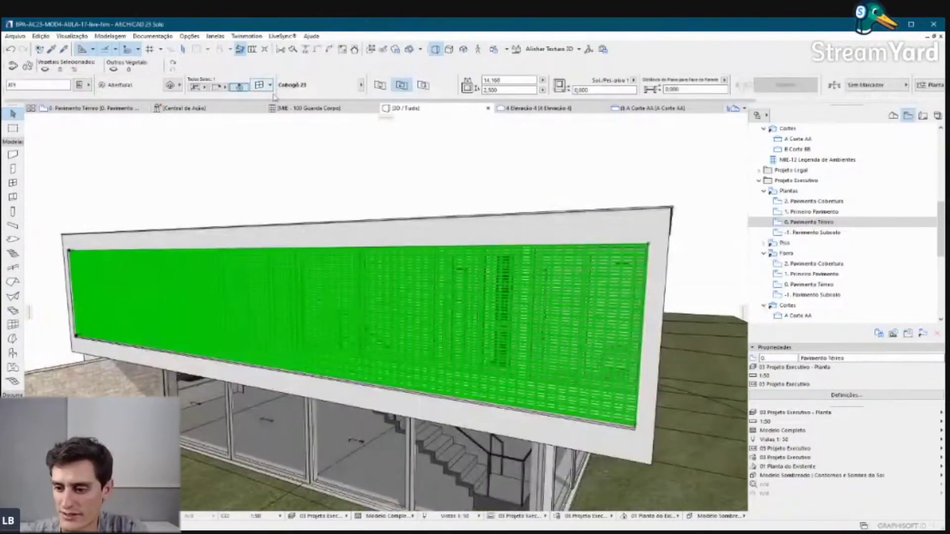
{"action": "key", "text": "ctrl+t"}
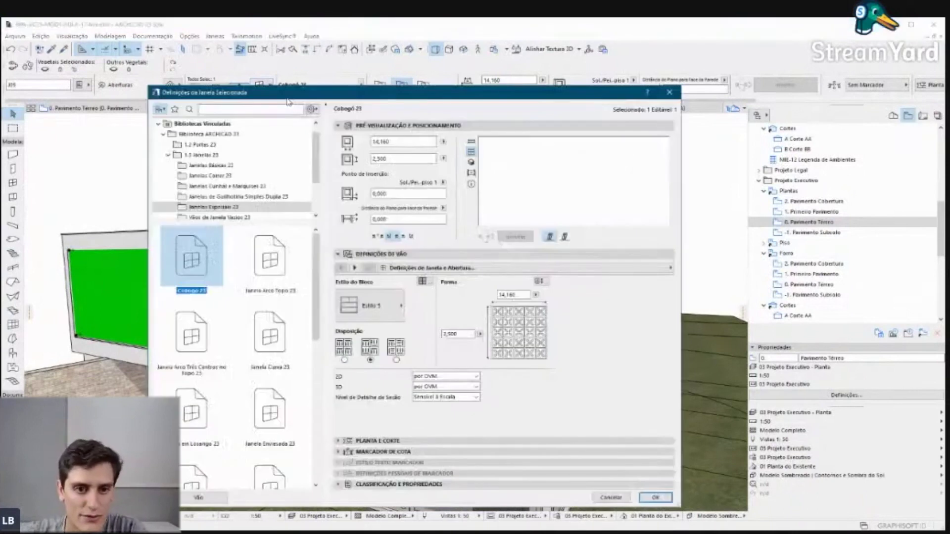
Step: Set the panel's Block Style to Personalizado and go to the Geometria do Bloco page
{"action": "left_click", "coordinate": [379, 299]}
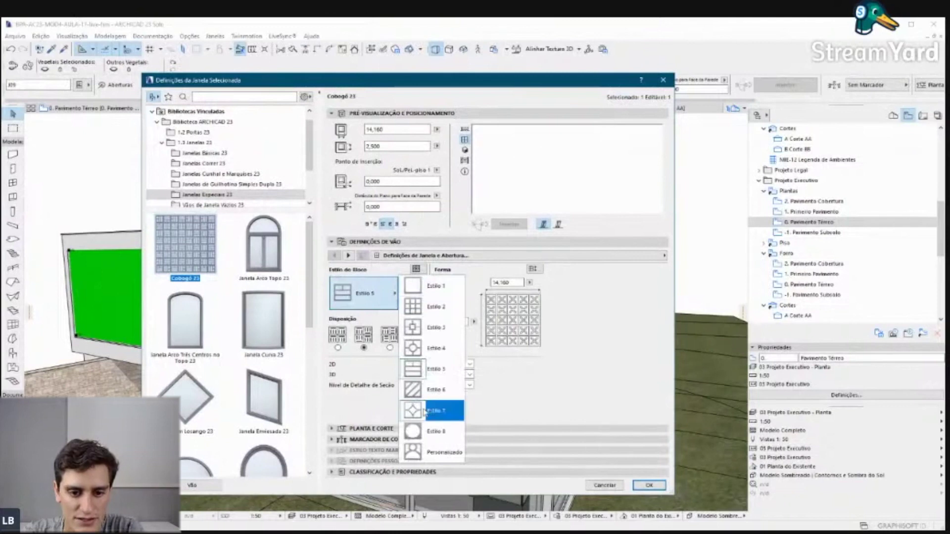
{"action": "left_click", "coordinate": [431, 455]}
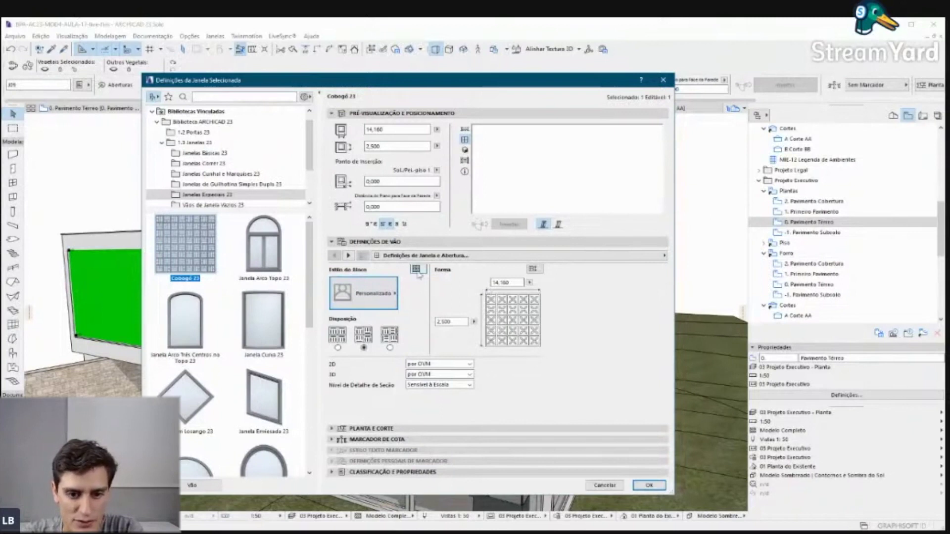
{"action": "left_click", "coordinate": [349, 256]}
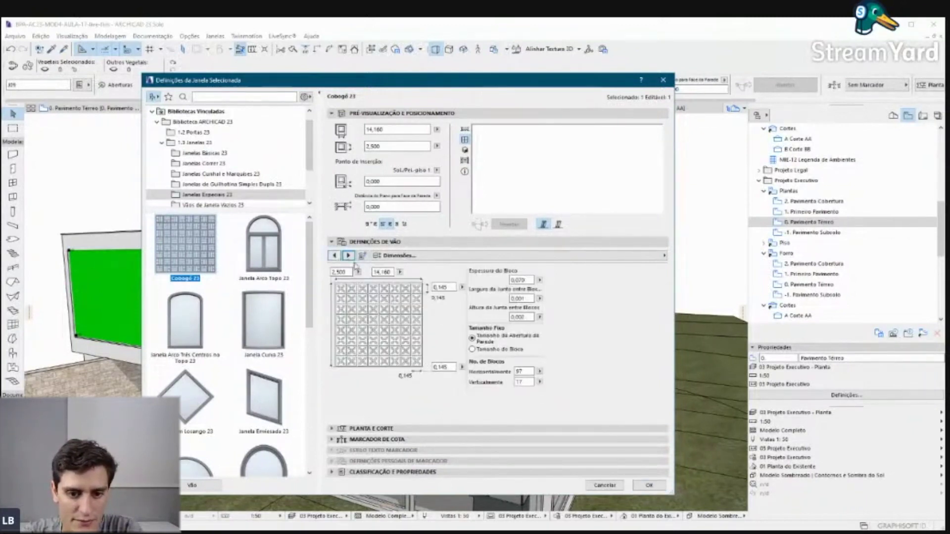
{"action": "left_click", "coordinate": [335, 256]}
{"action": "left_click", "coordinate": [418, 271]}
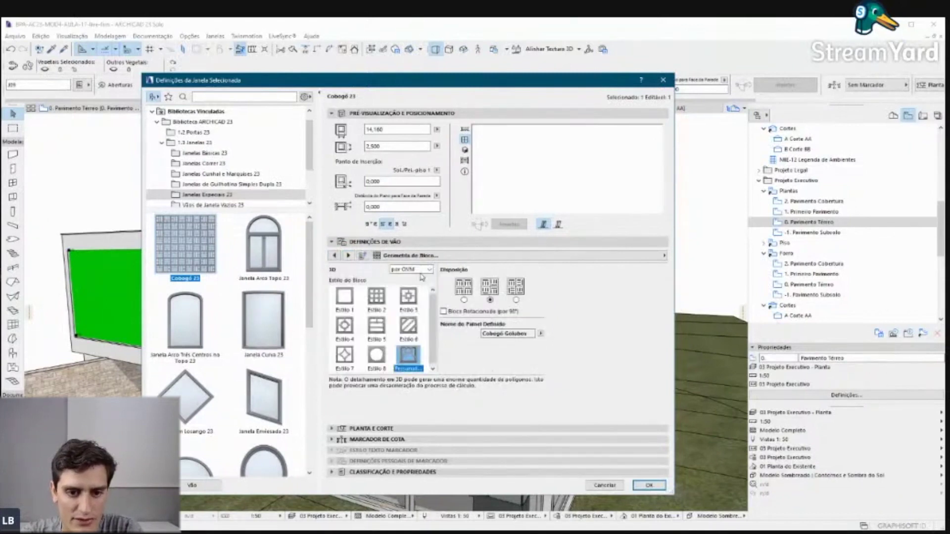
{"action": "left_click", "coordinate": [468, 256]}
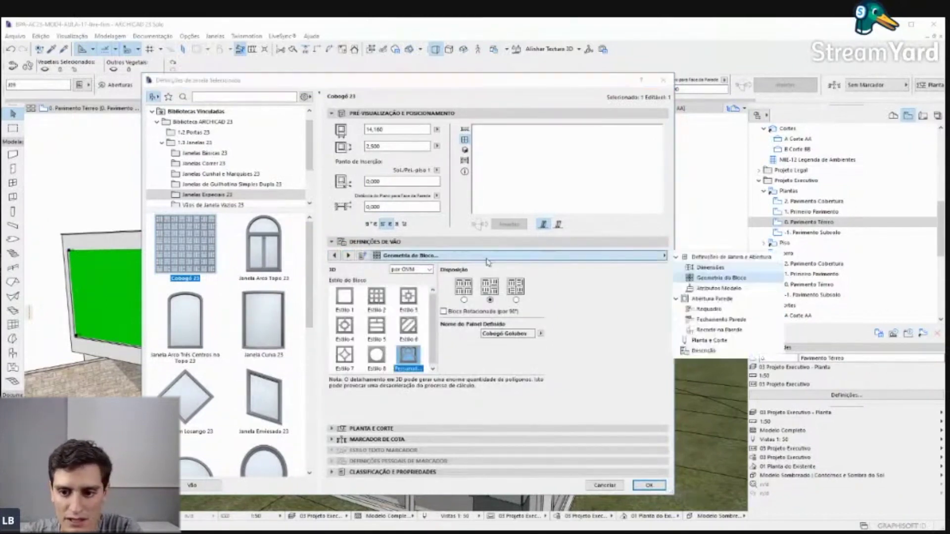
{"action": "left_click", "coordinate": [716, 279]}
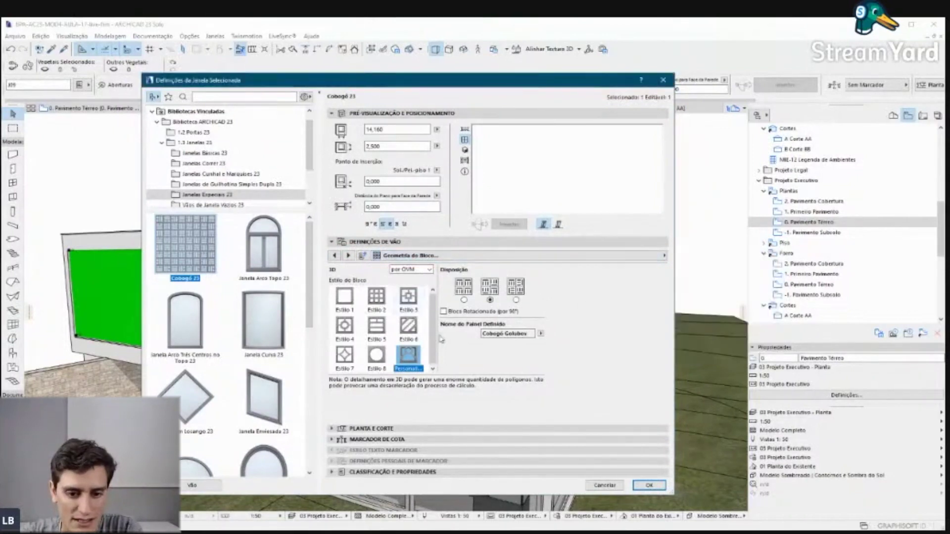
Step: Choose Cobogó Ree blocks sized 0,300 by 0,300 with 0,090 thickness, and apply
{"action": "left_click", "coordinate": [541, 334]}
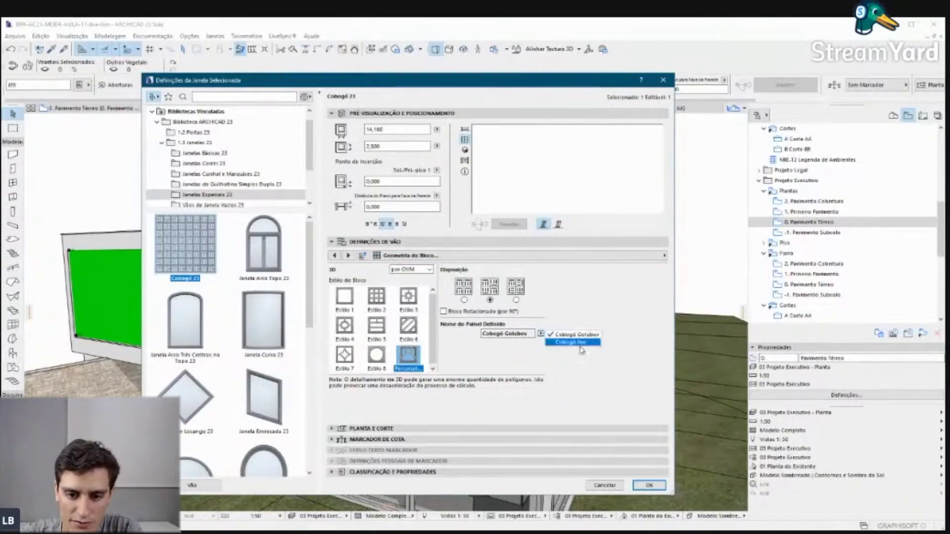
{"action": "left_click", "coordinate": [580, 343]}
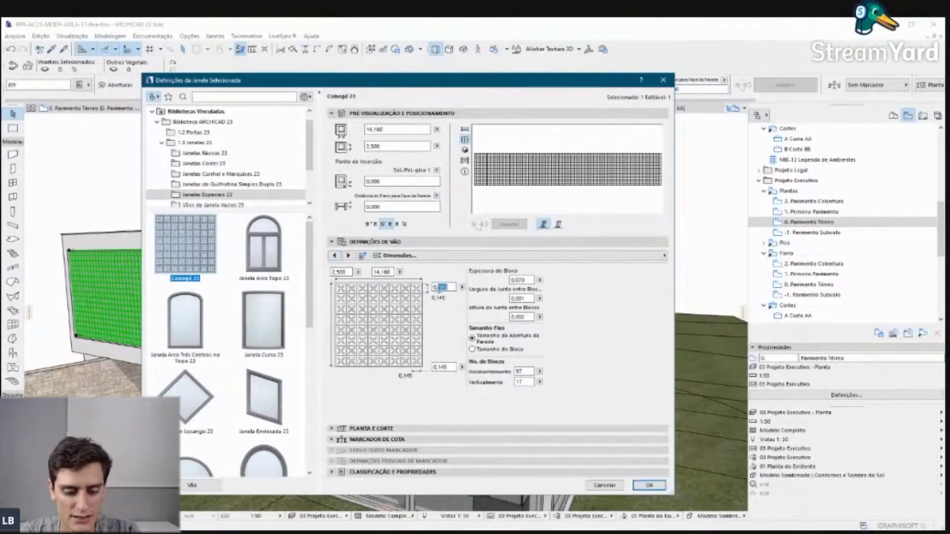
{"action": "type", "text": "0,3"}
{"action": "key", "text": "Tab"}
{"action": "left_click", "coordinate": [444, 368]}
{"action": "type", "text": "0,3"}
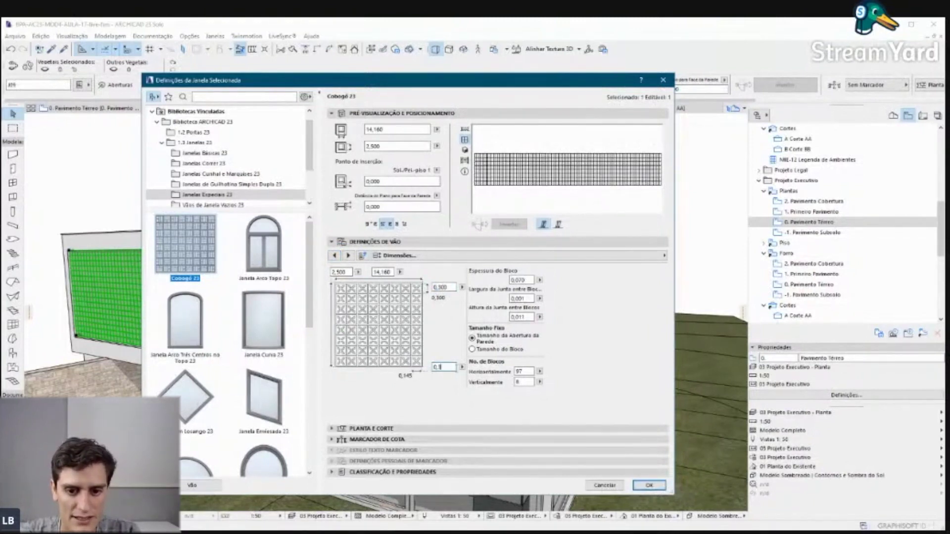
{"action": "key", "text": "Tab"}
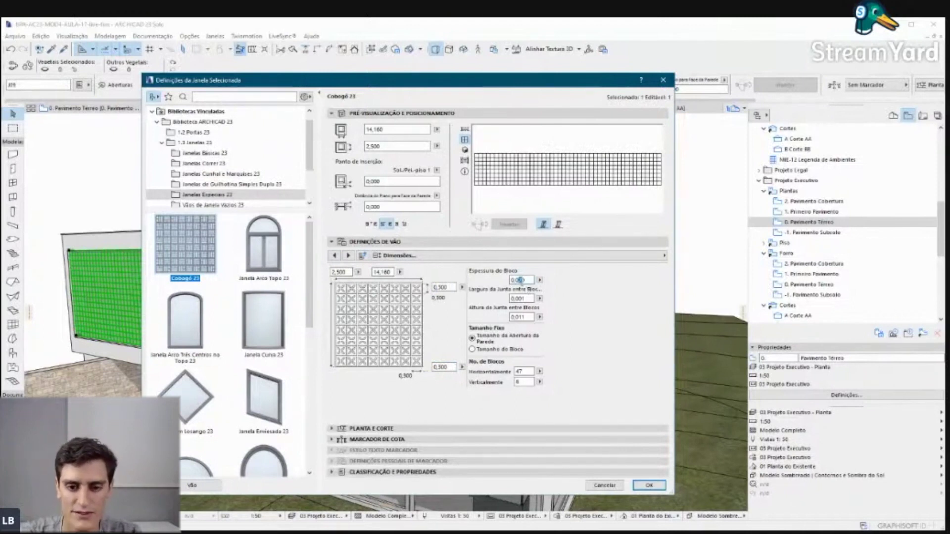
{"action": "type", "text": "0,09"}
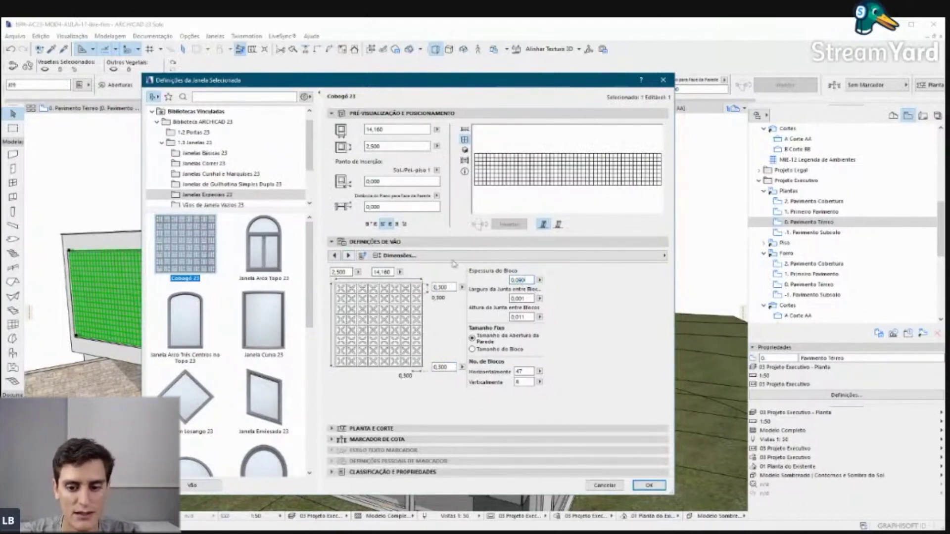
{"action": "left_click", "coordinate": [638, 486]}
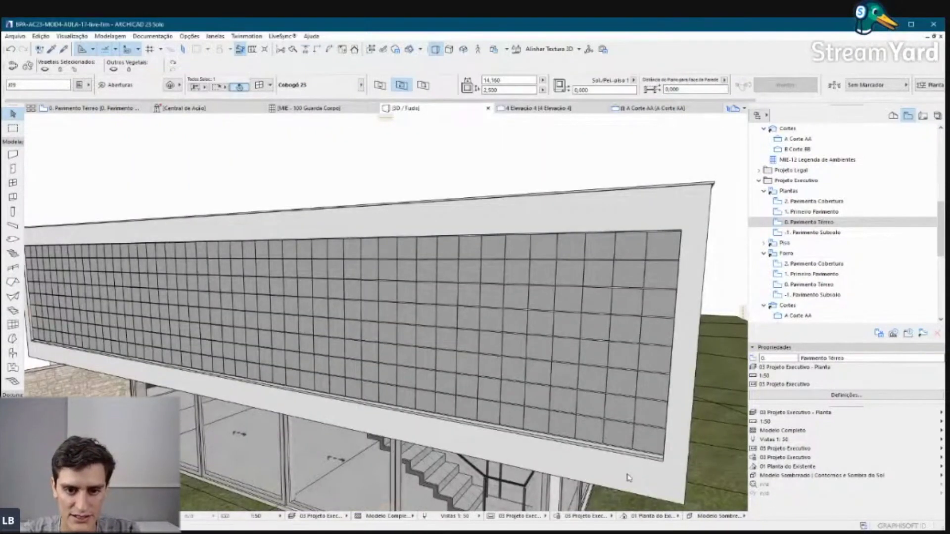
Step: Zoom and orbit to inspect the new 47-by-8 Cobogó Ree grid, then reopen the panel settings
{"action": "scroll", "coordinate": [426, 302], "scroll_direction": "up", "scroll_amount": 2}
{"action": "scroll", "coordinate": [425, 302], "scroll_direction": "up", "scroll_amount": 2}
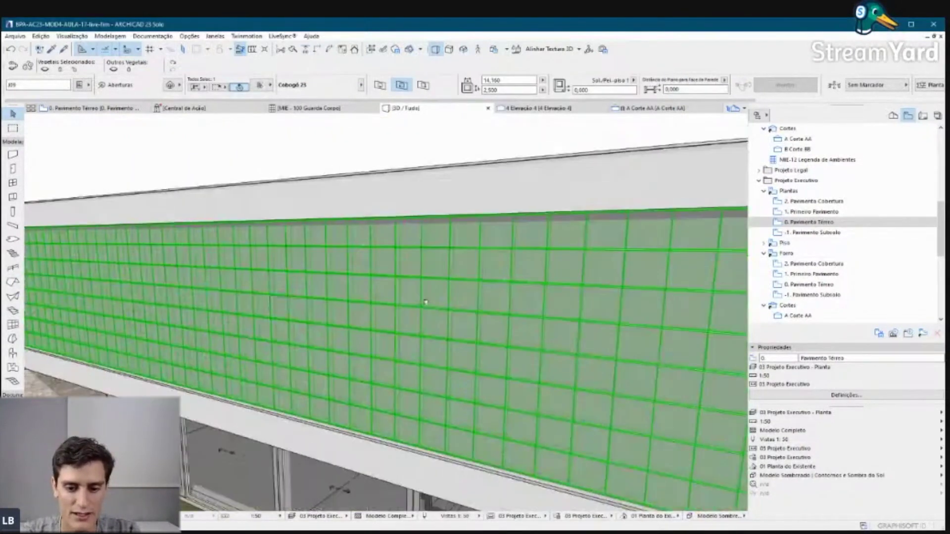
{"action": "middle_click_drag", "start_coordinate": [426, 302], "coordinate": [446, 270], "text": "shift"}
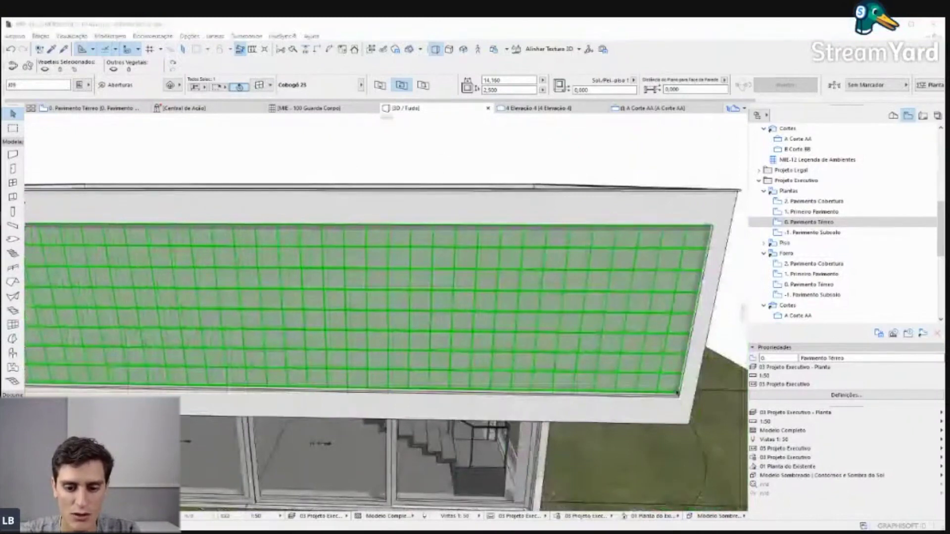
{"action": "left_click", "coordinate": [531, 523]}
{"action": "left_click", "coordinate": [529, 519]}
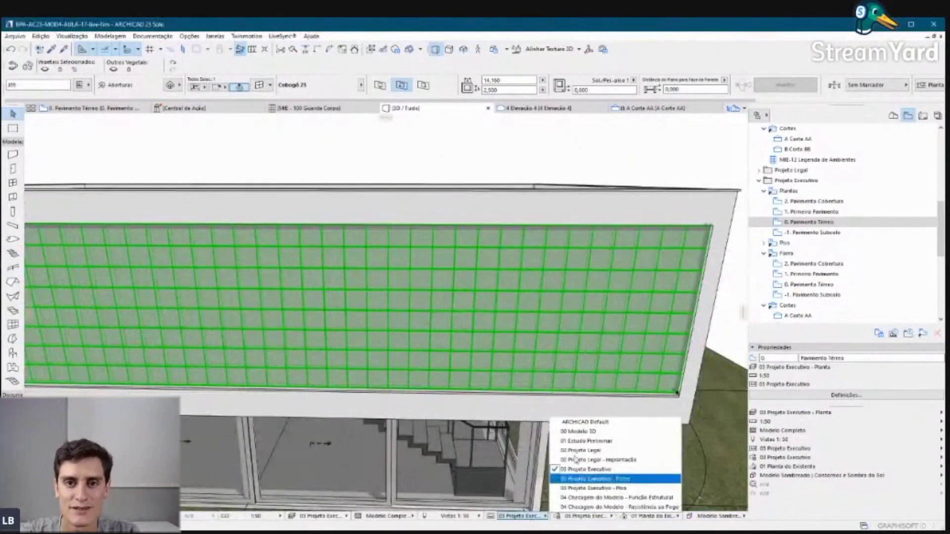
{"action": "left_click", "coordinate": [573, 484]}
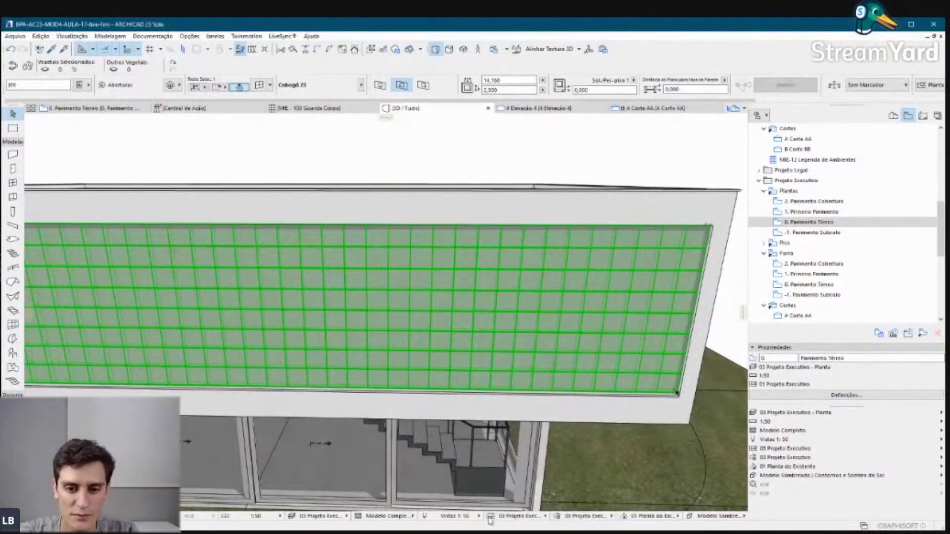
{"action": "scroll", "coordinate": [517, 321], "scroll_direction": "up", "scroll_amount": 2}
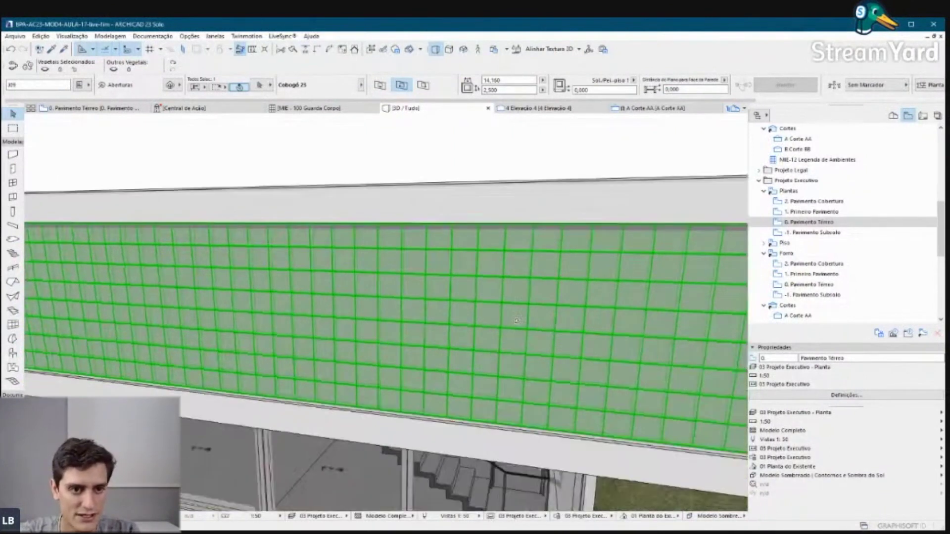
{"action": "middle_click_drag", "start_coordinate": [517, 321], "coordinate": [233, 120], "text": "shift"}
{"action": "key", "text": "ctrl+t"}
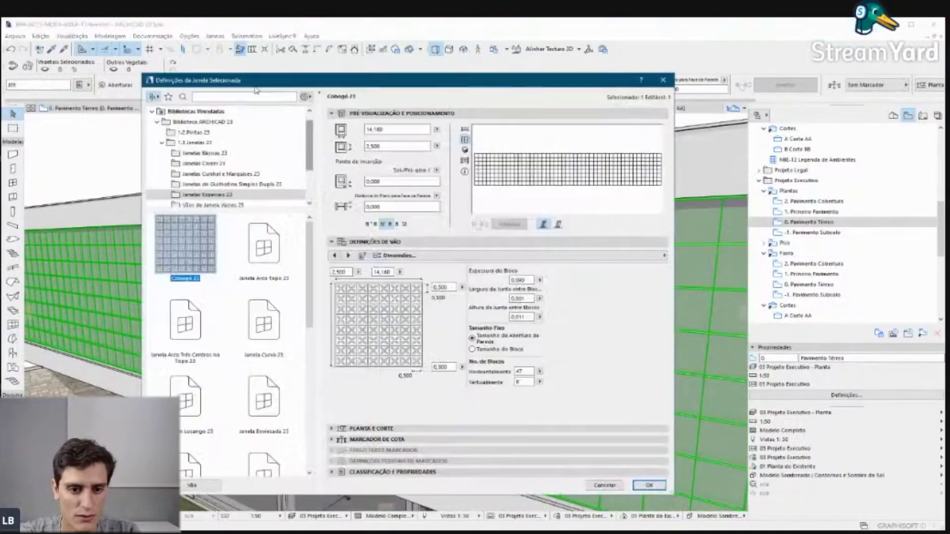
Step: Change the panel's 3D detail from 'por OVM' to 'Completo' and apply it
{"action": "left_click", "coordinate": [348, 256]}
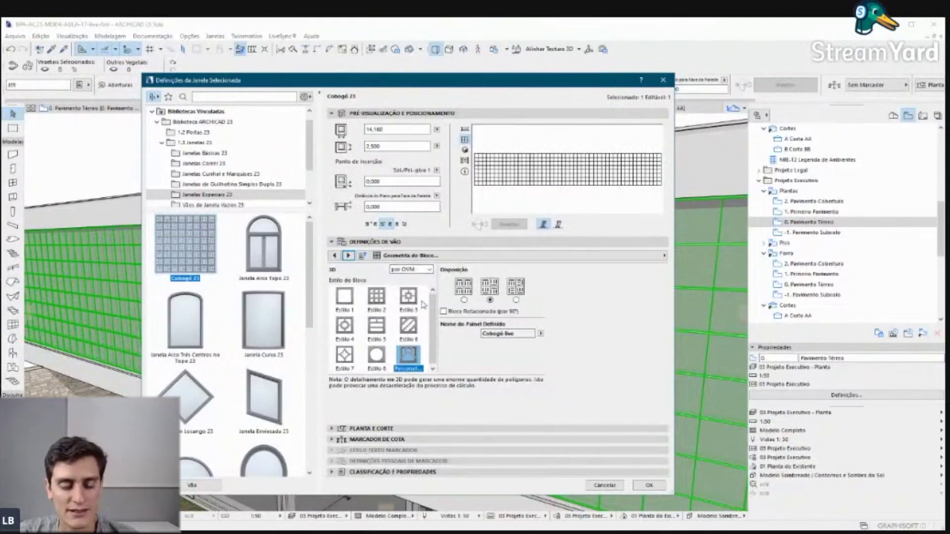
{"action": "left_click", "coordinate": [428, 271]}
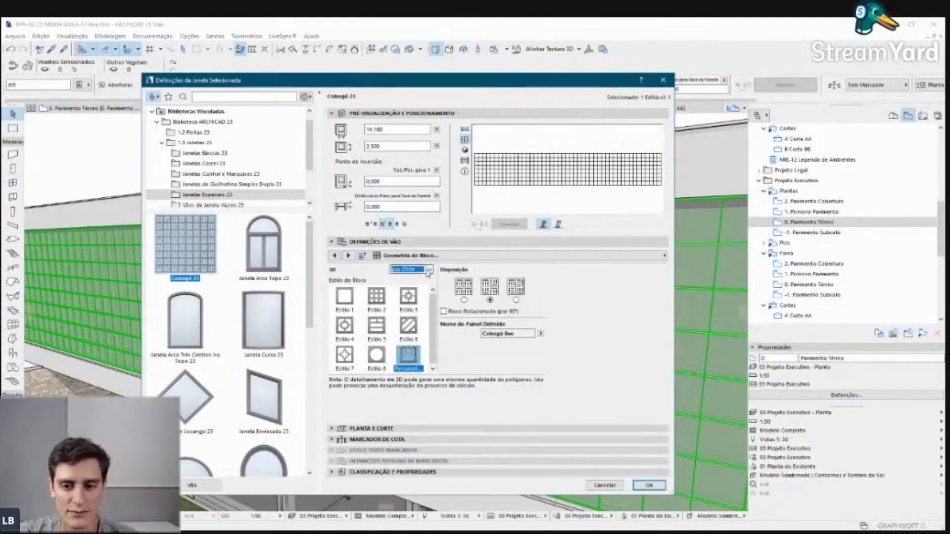
{"action": "left_click", "coordinate": [429, 272]}
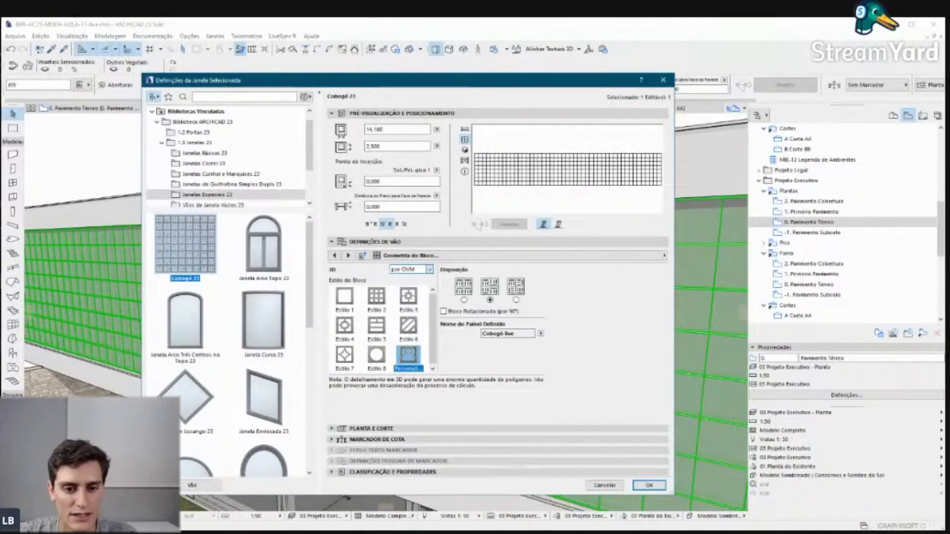
{"action": "key", "text": "Up"}
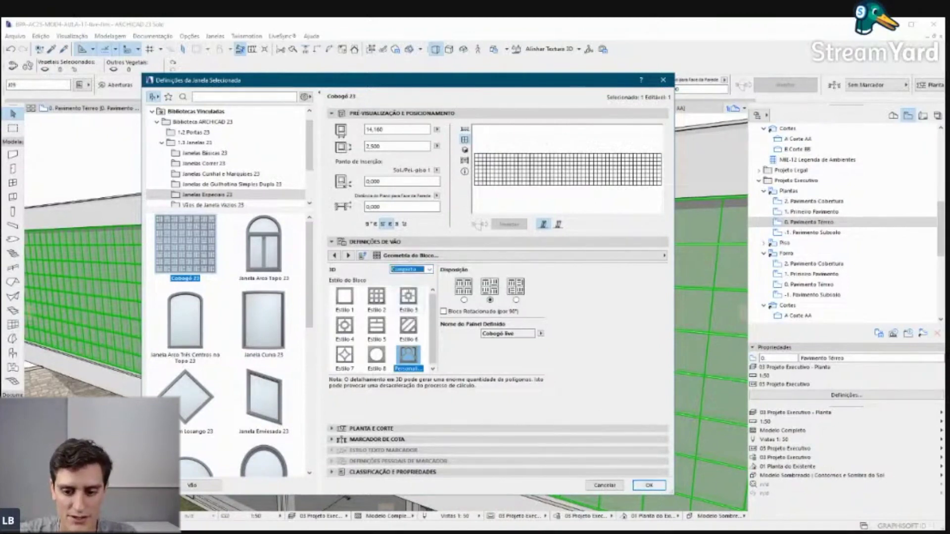
{"action": "left_click", "coordinate": [652, 487]}
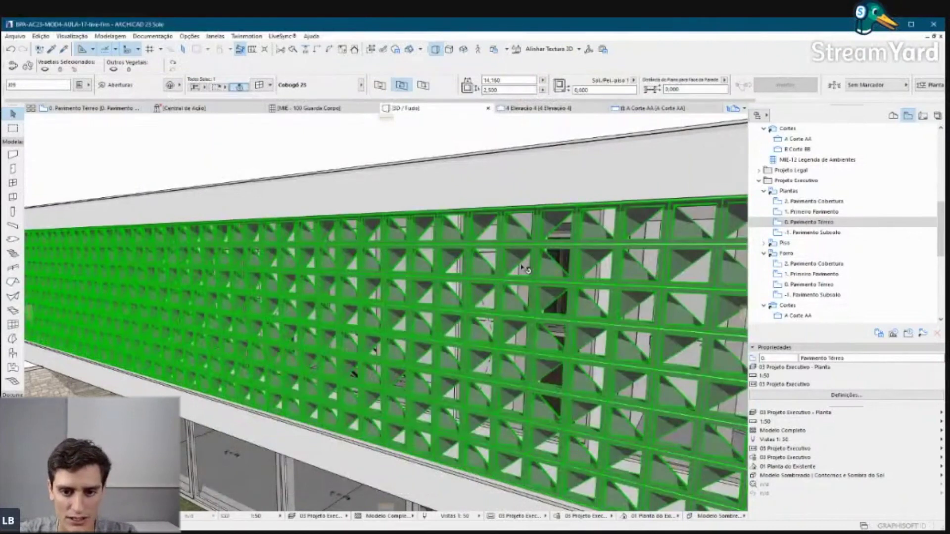
Step: Zoom and orbit to inspect the diagonal-infill cobogó blocks, then open the panel's settings
{"action": "mouse_move", "coordinate": [655, 490]}
{"action": "middle_mouse_down", "text": "shift"}
{"action": "mouse_move", "coordinate": [472, 317]}
{"action": "mouse_move", "coordinate": [640, 288]}
{"action": "mouse_move", "coordinate": [418, 313]}
{"action": "middle_mouse_up", "text": "shift"}
{"action": "scroll", "coordinate": [418, 313], "scroll_direction": "up", "scroll_amount": 2}
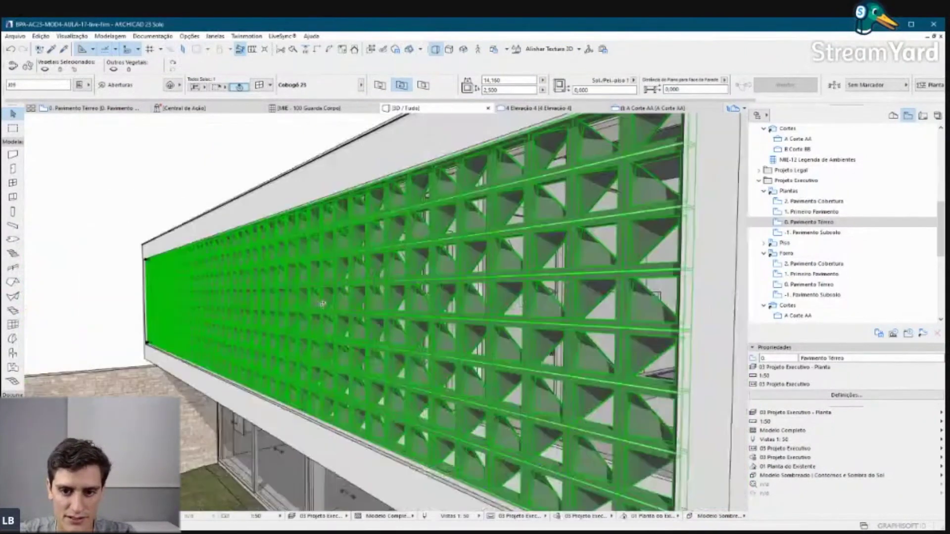
{"action": "scroll", "coordinate": [423, 309], "scroll_direction": "up", "scroll_amount": 3}
{"action": "middle_click_drag", "start_coordinate": [425, 306], "coordinate": [514, 172], "text": "shift"}
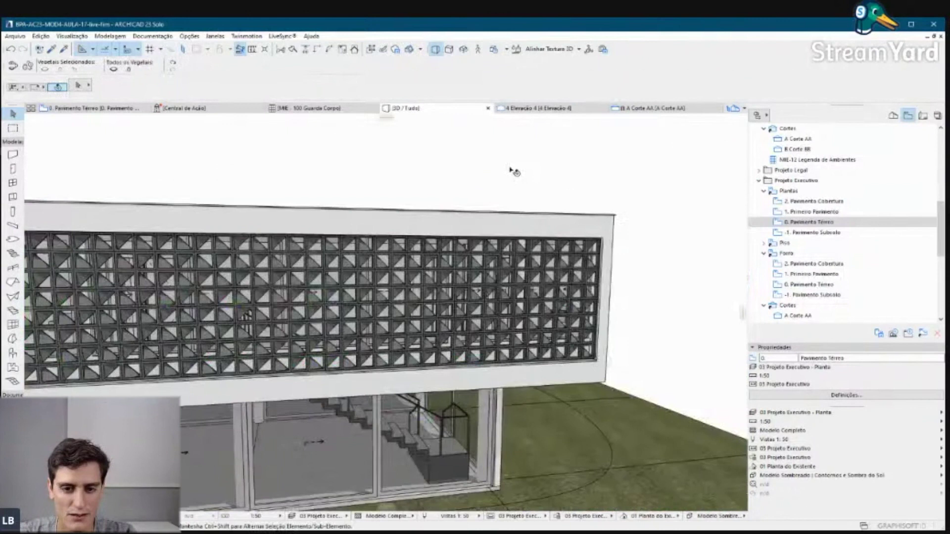
{"action": "scroll", "coordinate": [492, 253], "scroll_direction": "up", "scroll_amount": 3}
{"action": "scroll", "coordinate": [492, 253], "scroll_direction": "up", "scroll_amount": 2}
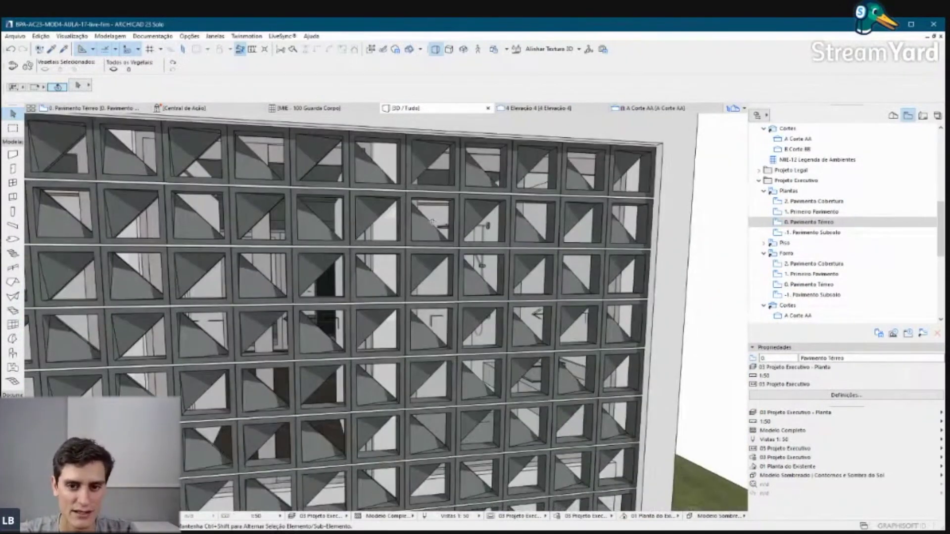
{"action": "mouse_move", "coordinate": [493, 253]}
{"action": "middle_mouse_down", "text": "shift"}
{"action": "mouse_move", "coordinate": [188, 231]}
{"action": "mouse_move", "coordinate": [504, 210]}
{"action": "middle_mouse_up", "text": "shift"}
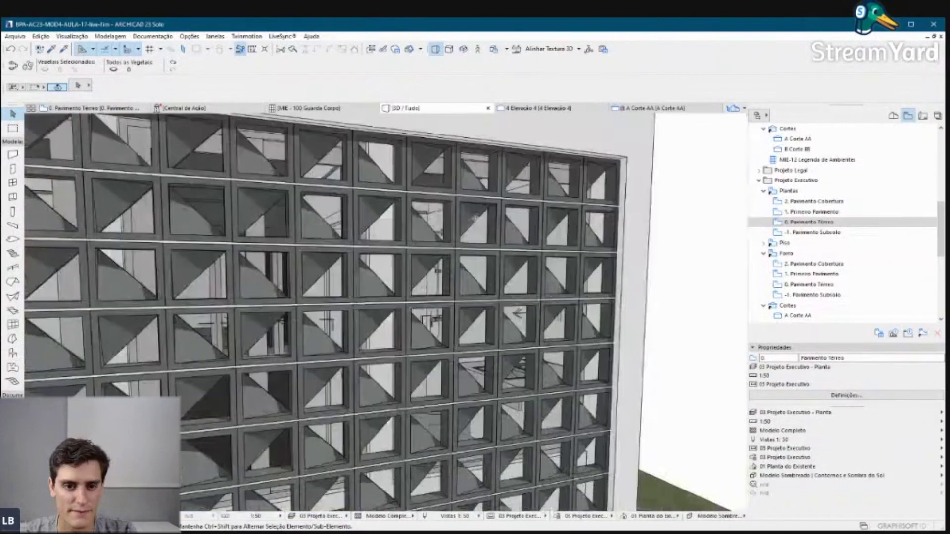
{"action": "scroll", "coordinate": [467, 250], "scroll_direction": "down", "scroll_amount": 3}
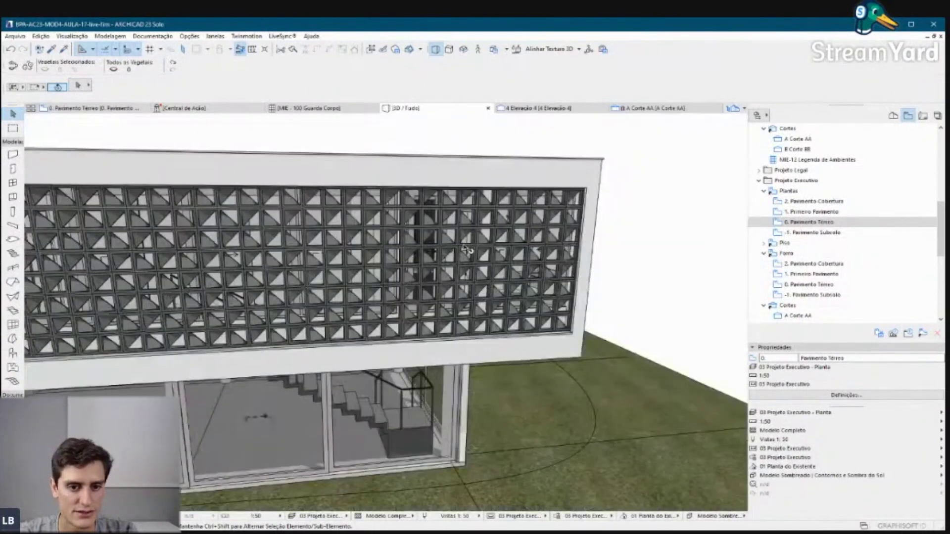
{"action": "left_click", "coordinate": [429, 231]}
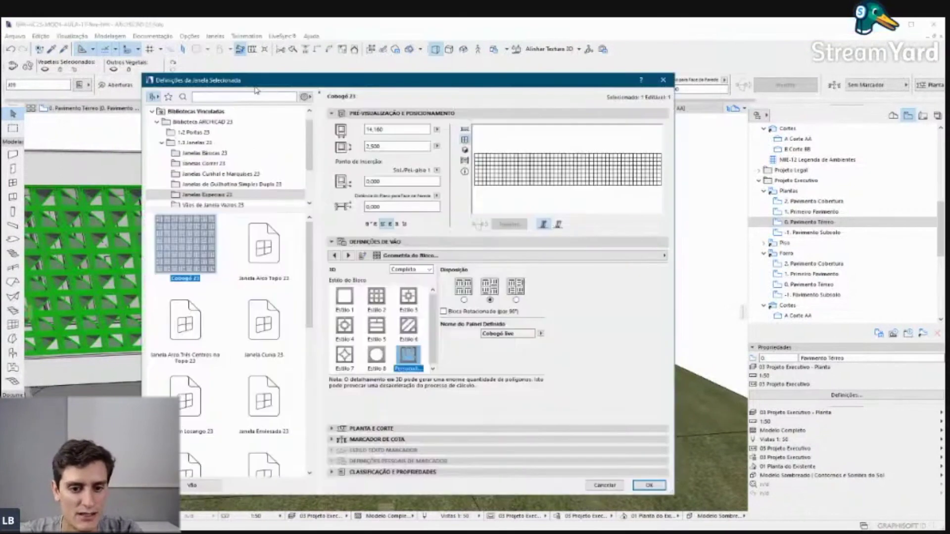
{"action": "double_click", "coordinate": [429, 231]}
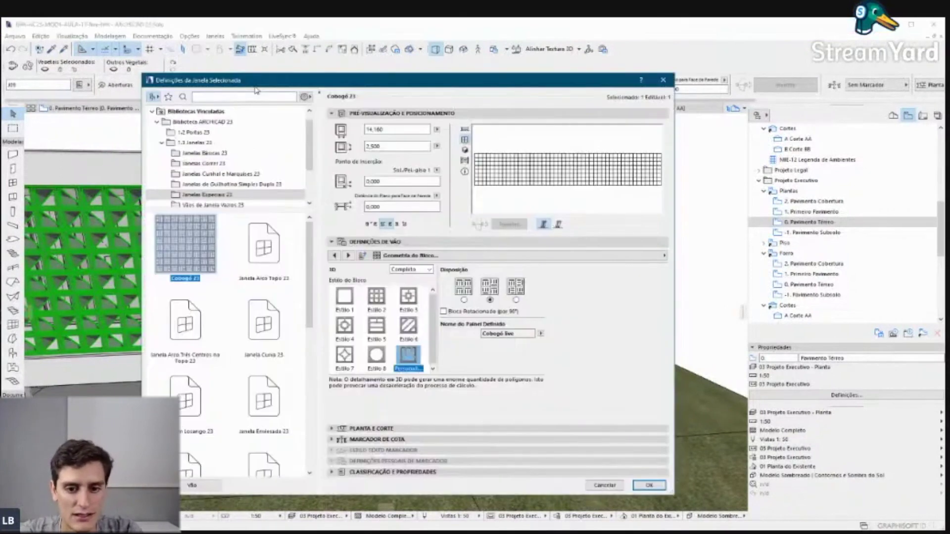
Step: Switch the Cobogó 23 panel to a different Disposição block arrangement and apply it
{"action": "left_click", "coordinate": [465, 301]}
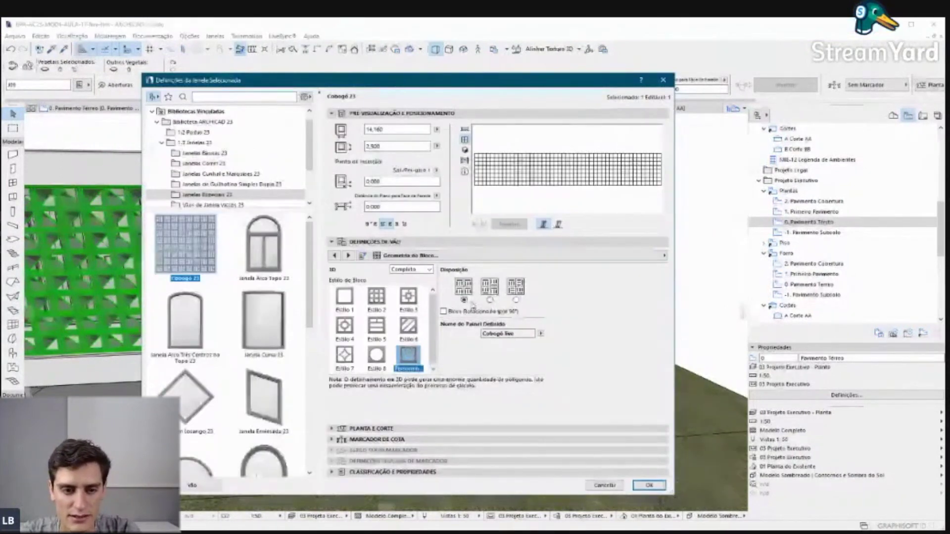
{"action": "left_click", "coordinate": [651, 486]}
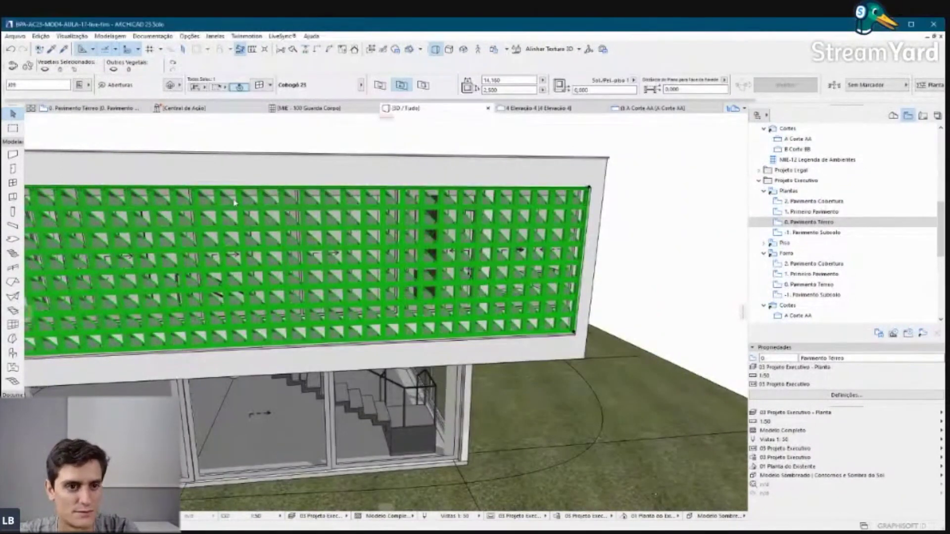
{"action": "left_click", "coordinate": [240, 89]}
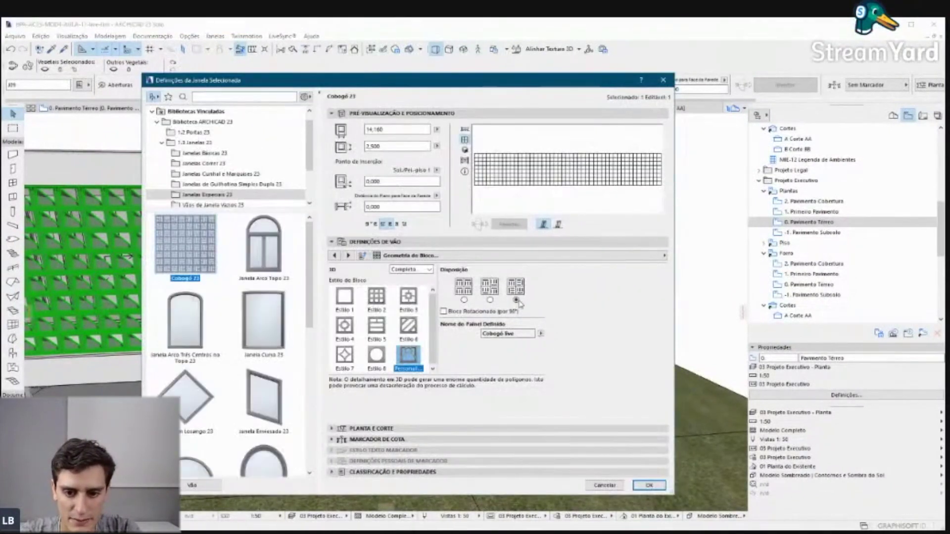
{"action": "key", "text": "Return"}
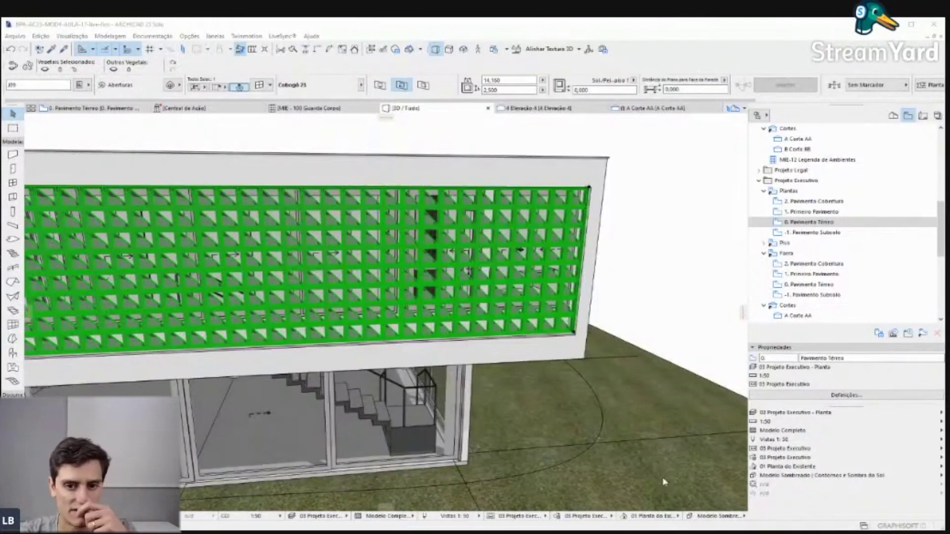
{"action": "scroll", "coordinate": [584, 239], "scroll_direction": "up", "scroll_amount": 2}
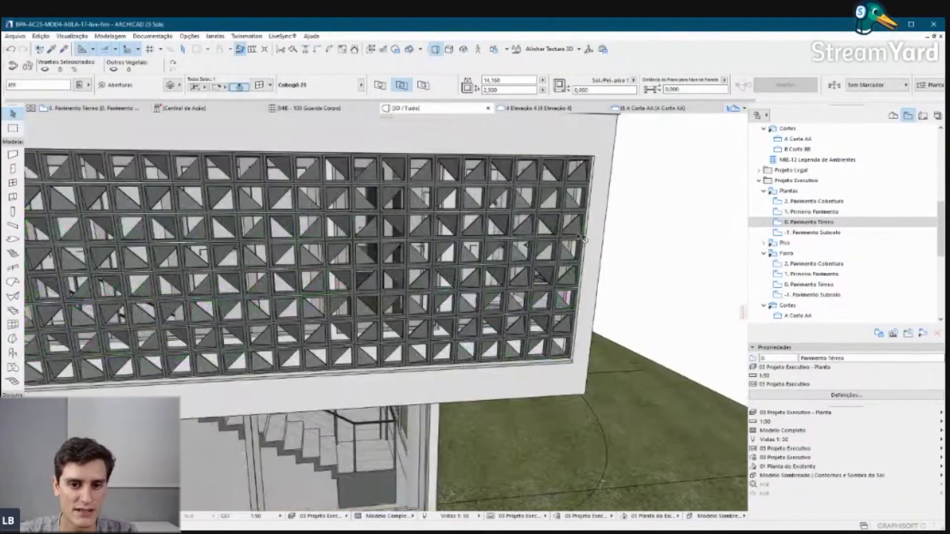
{"action": "scroll", "coordinate": [435, 283], "scroll_direction": "up", "scroll_amount": 3}
{"action": "scroll", "coordinate": [436, 284], "scroll_direction": "down", "scroll_amount": 1}
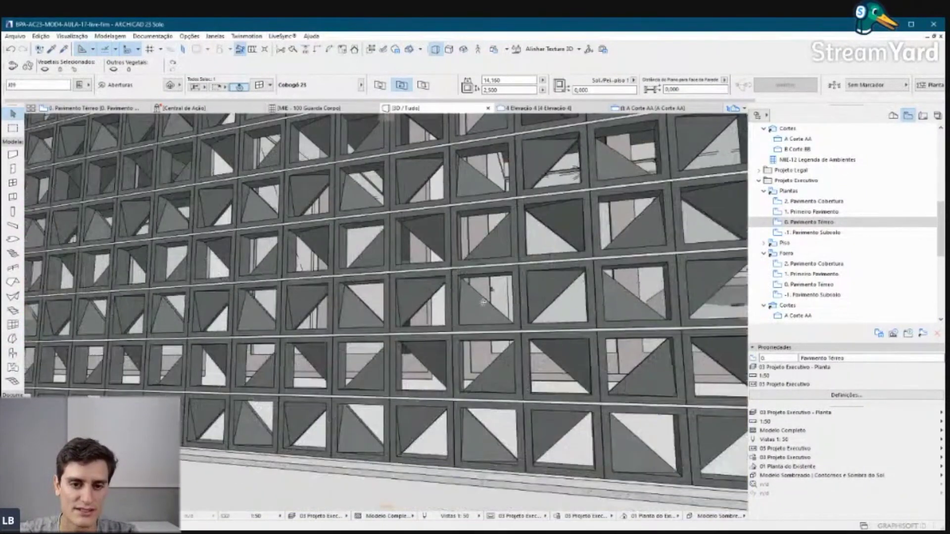
{"action": "scroll", "coordinate": [425, 292], "scroll_direction": "down", "scroll_amount": 3}
{"action": "scroll", "coordinate": [411, 304], "scroll_direction": "down", "scroll_amount": 2}
{"action": "scroll", "coordinate": [399, 315], "scroll_direction": "down", "scroll_amount": 1}
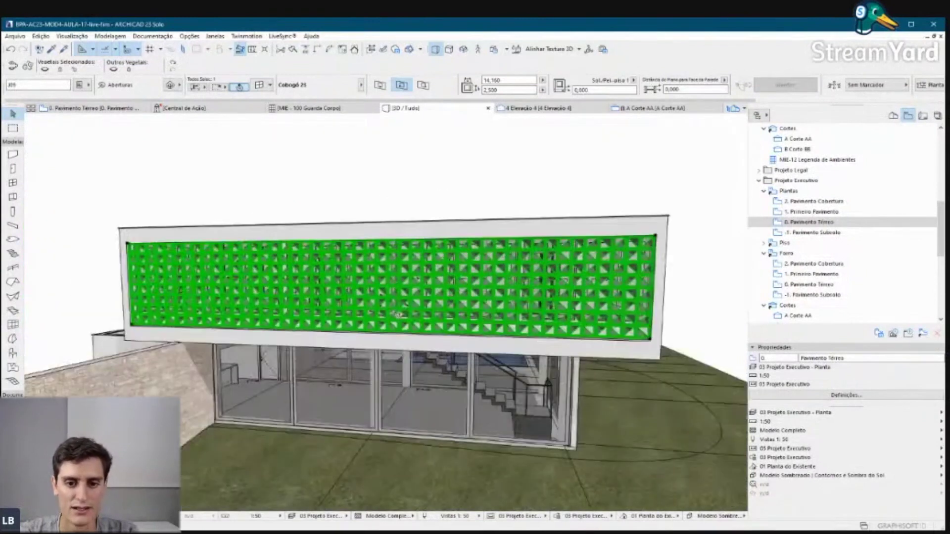
{"action": "middle_click_drag", "start_coordinate": [399, 315], "coordinate": [579, 202], "text": "shift"}
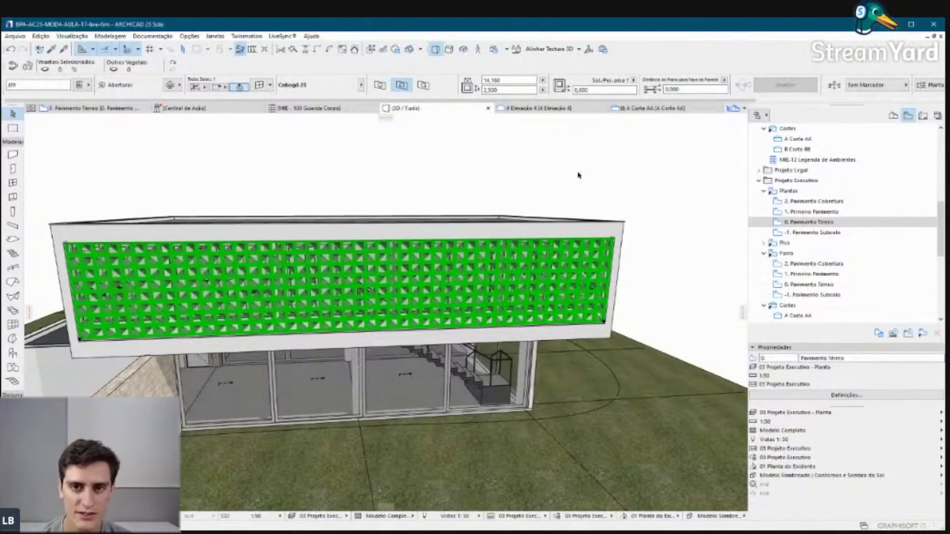
{"action": "left_click", "coordinate": [578, 176]}
{"action": "middle_click_drag", "start_coordinate": [578, 175], "coordinate": [327, 233], "text": "shift"}
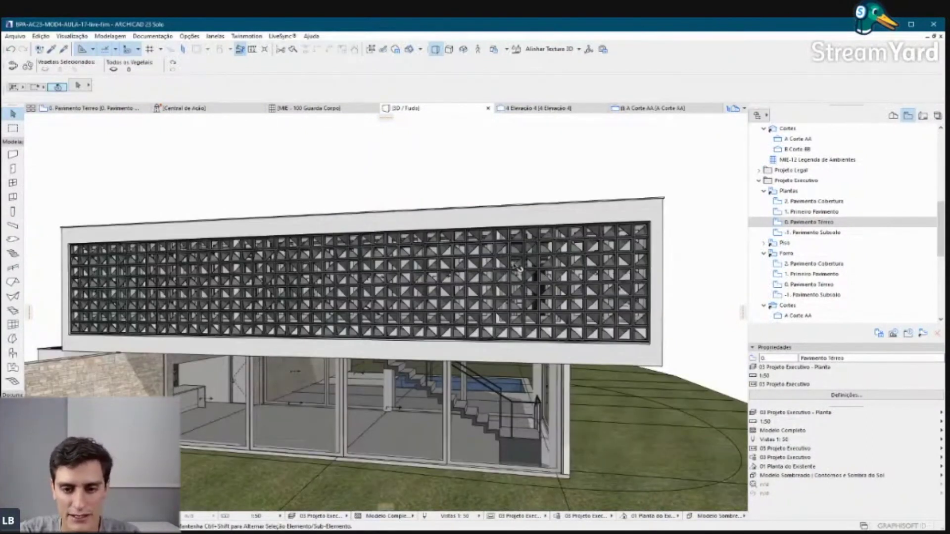
{"action": "left_click", "coordinate": [541, 258]}
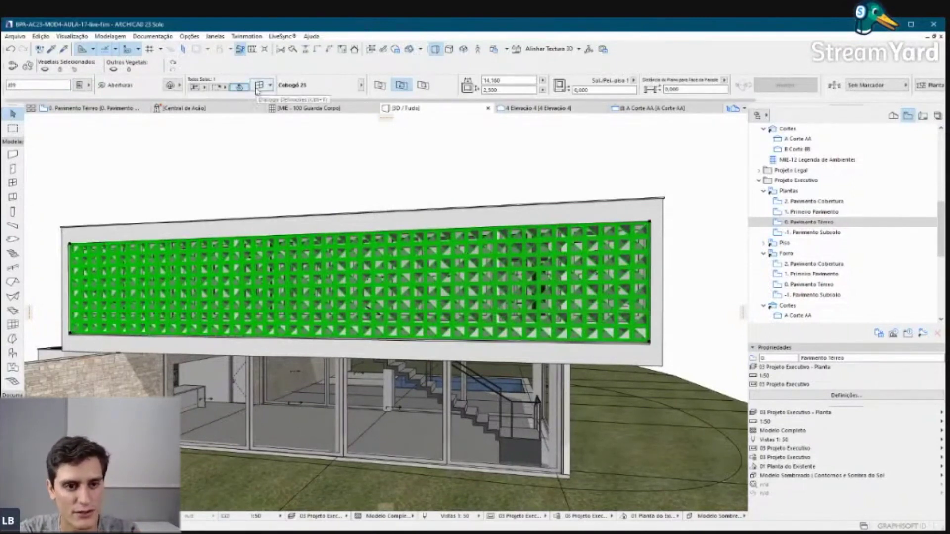
Step: Save the Cobogó 23 panel's current settings as a new favorite named 'Cobogó'
{"action": "key", "text": "ctrl+t"}
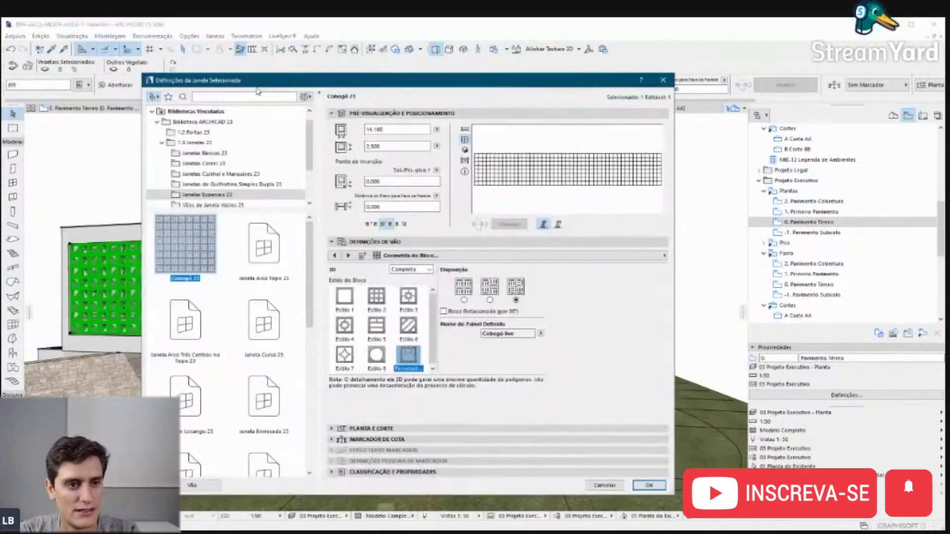
{"action": "left_click", "coordinate": [169, 97]}
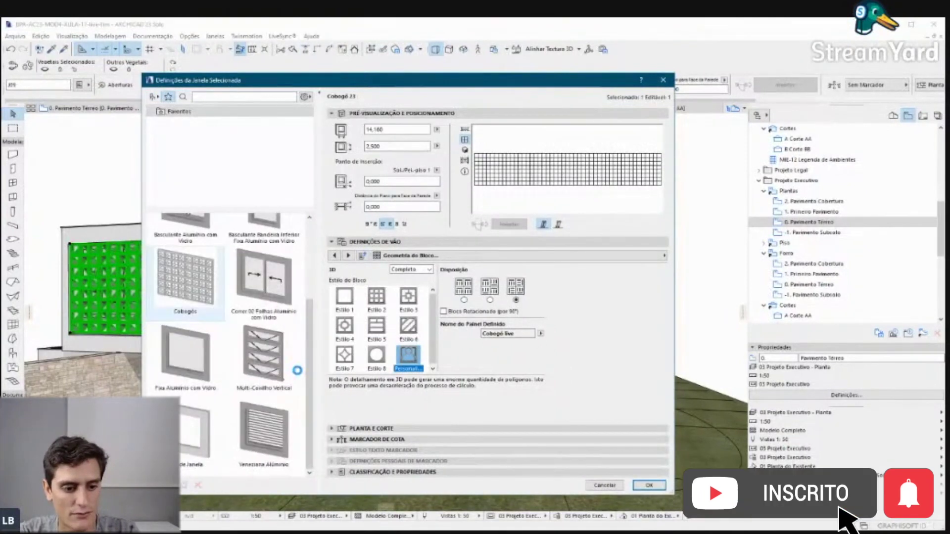
{"action": "left_click", "coordinate": [184, 485]}
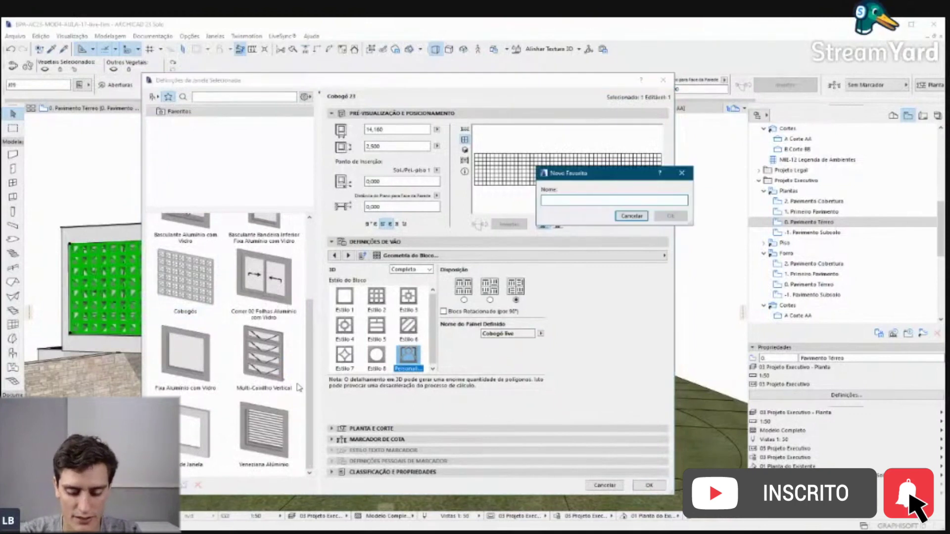
{"action": "type", "text": "Co"}
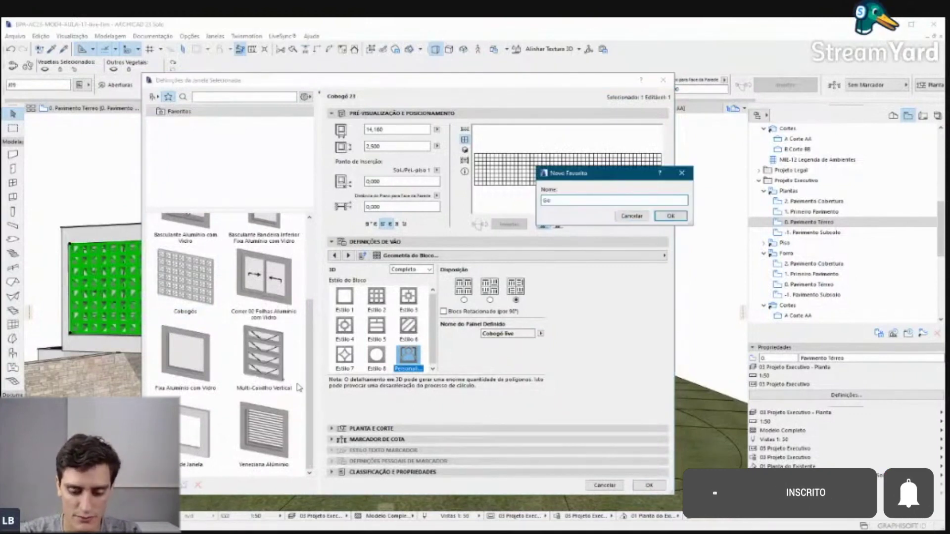
{"action": "type", "text": "bogó"}
{"action": "key", "text": "Return"}
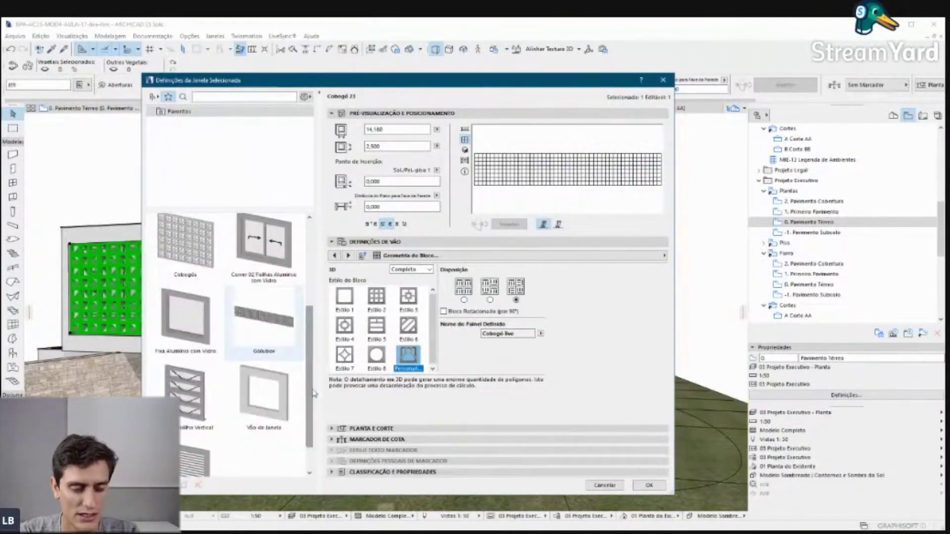